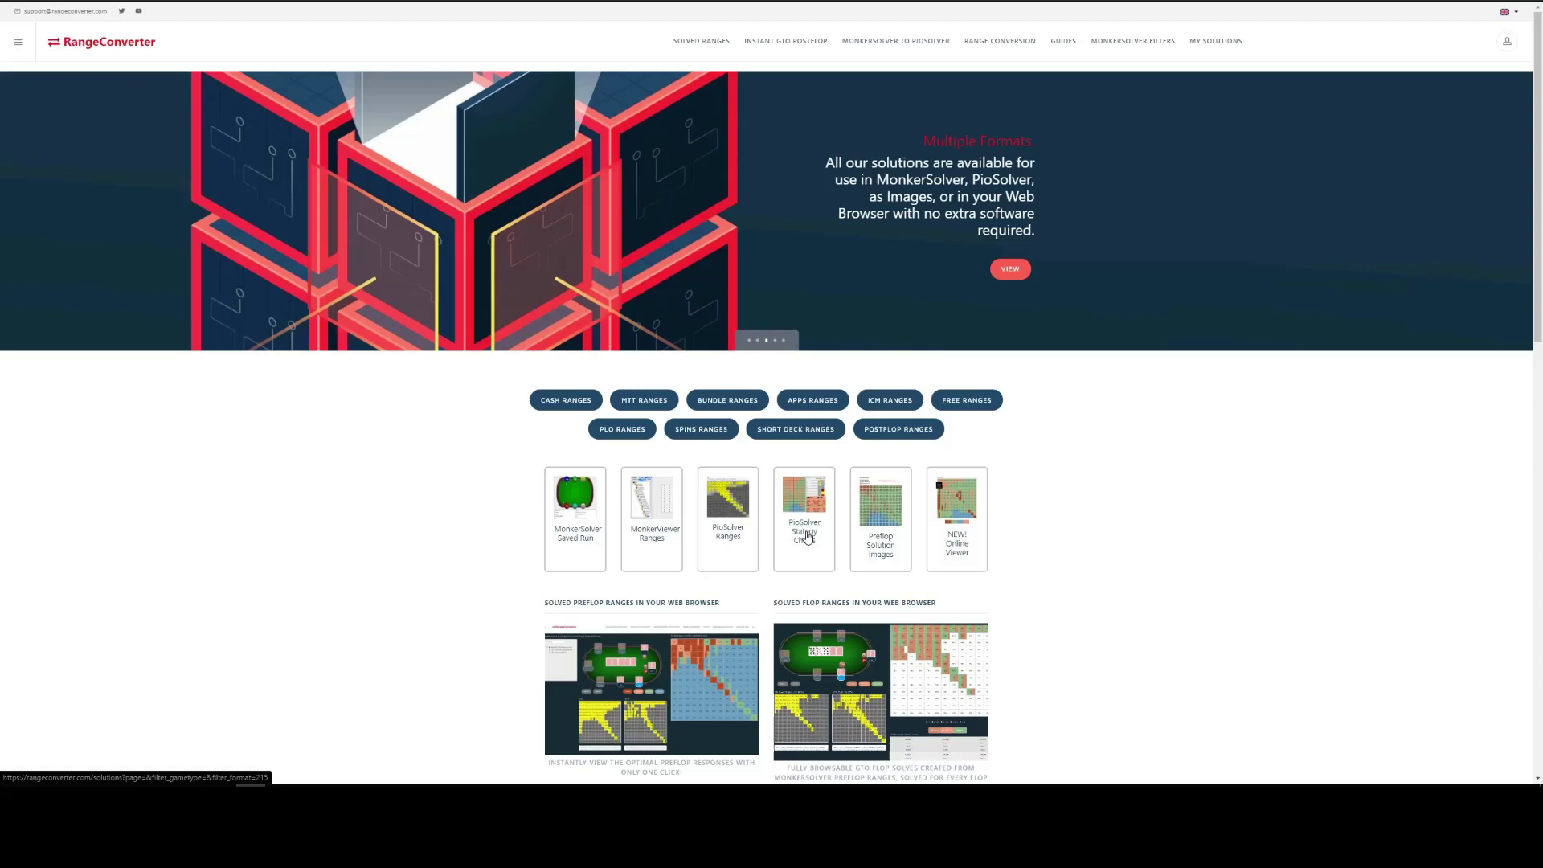
Step: Filter the PioSolver Strategy Charts to cash games and open the 6-max 100bb 500z product
click(807, 537)
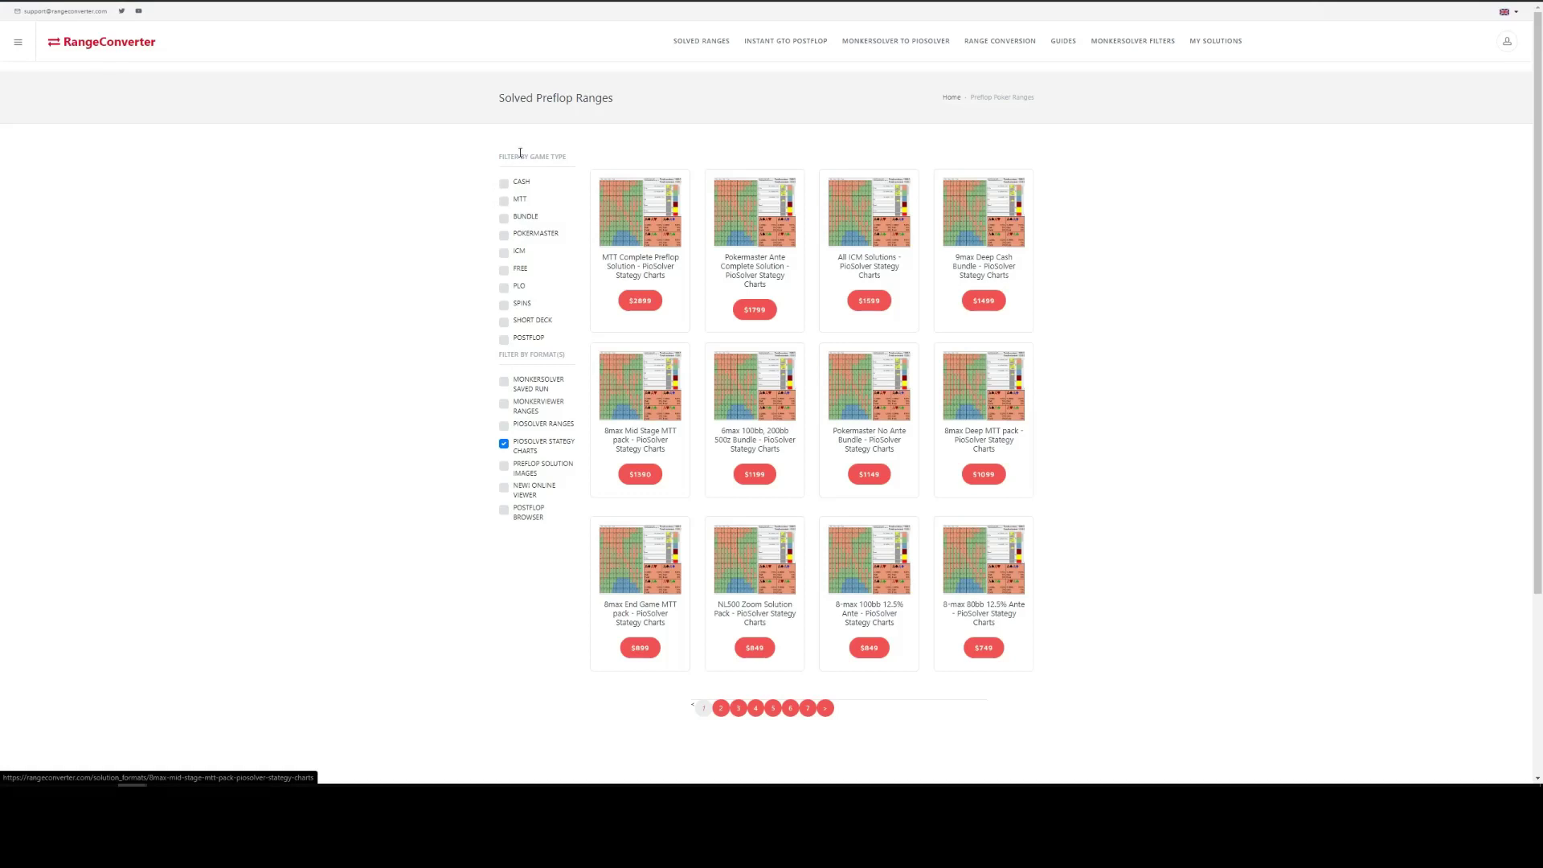
click(504, 184)
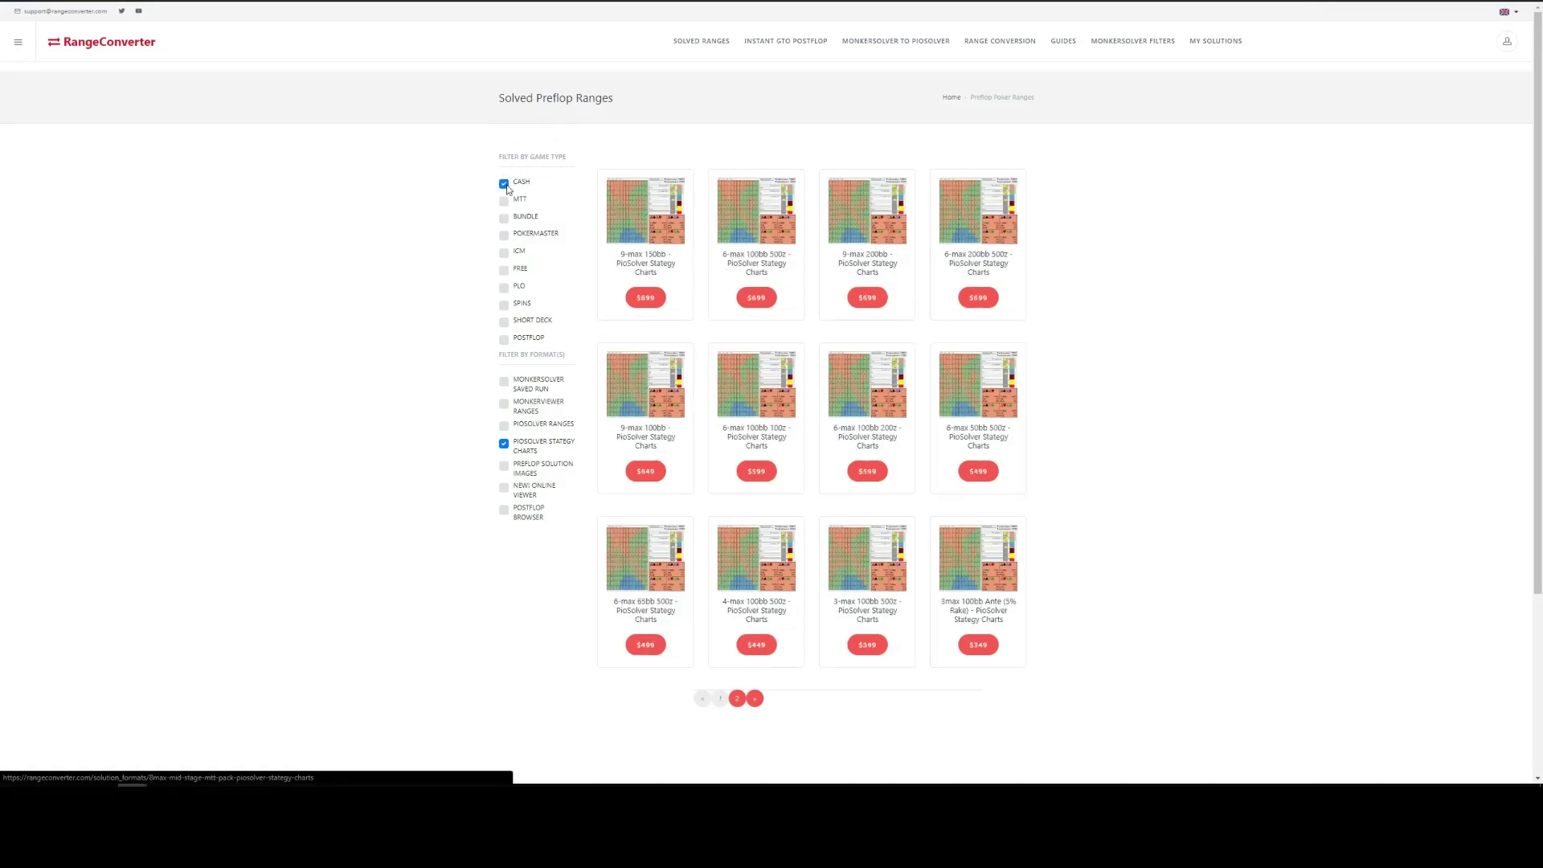
click(546, 449)
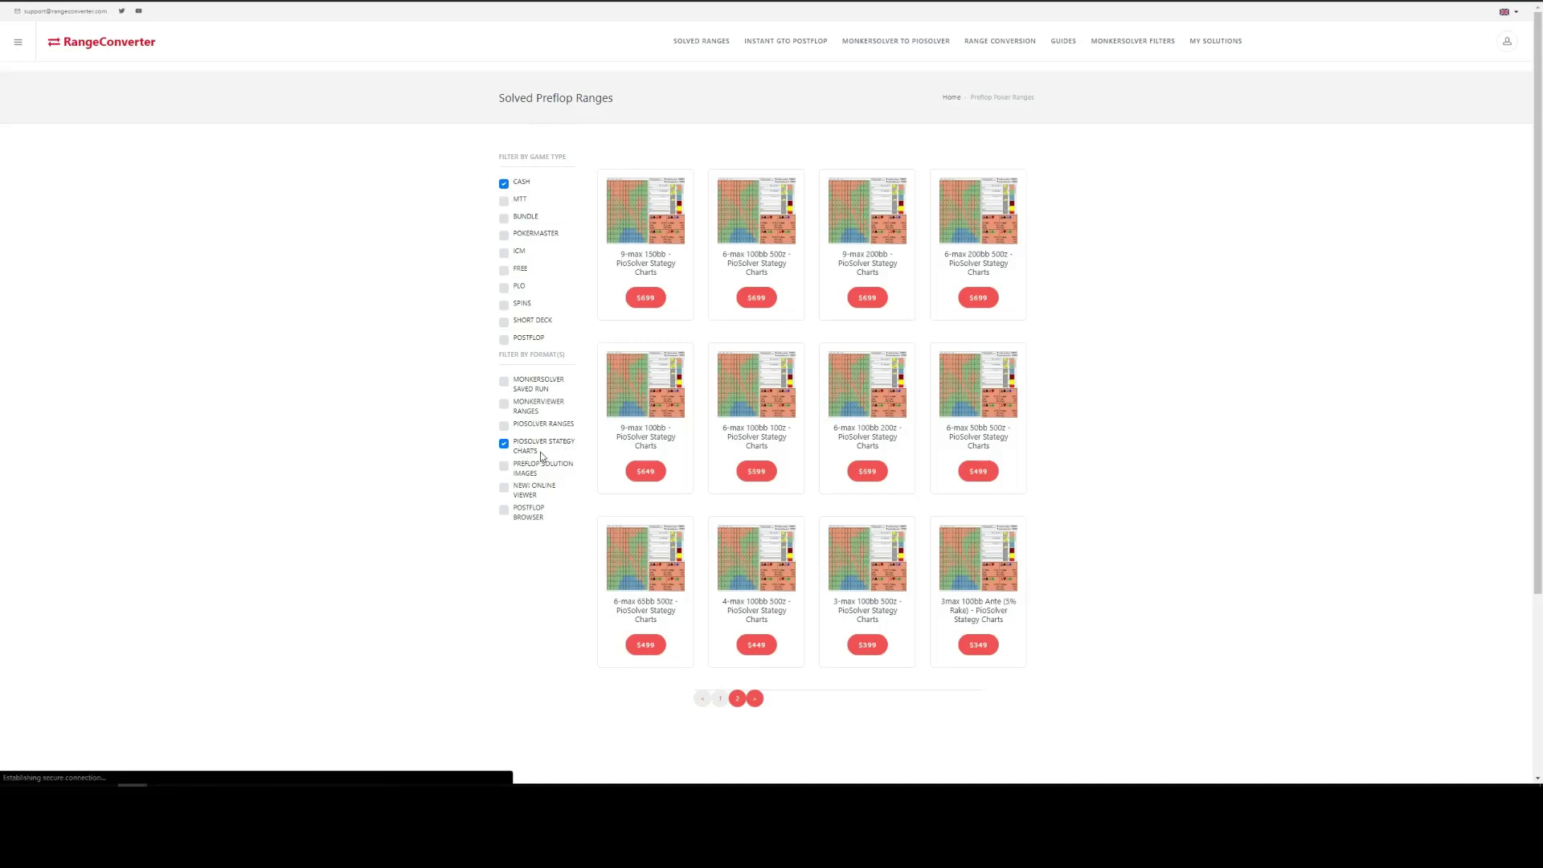
click(759, 264)
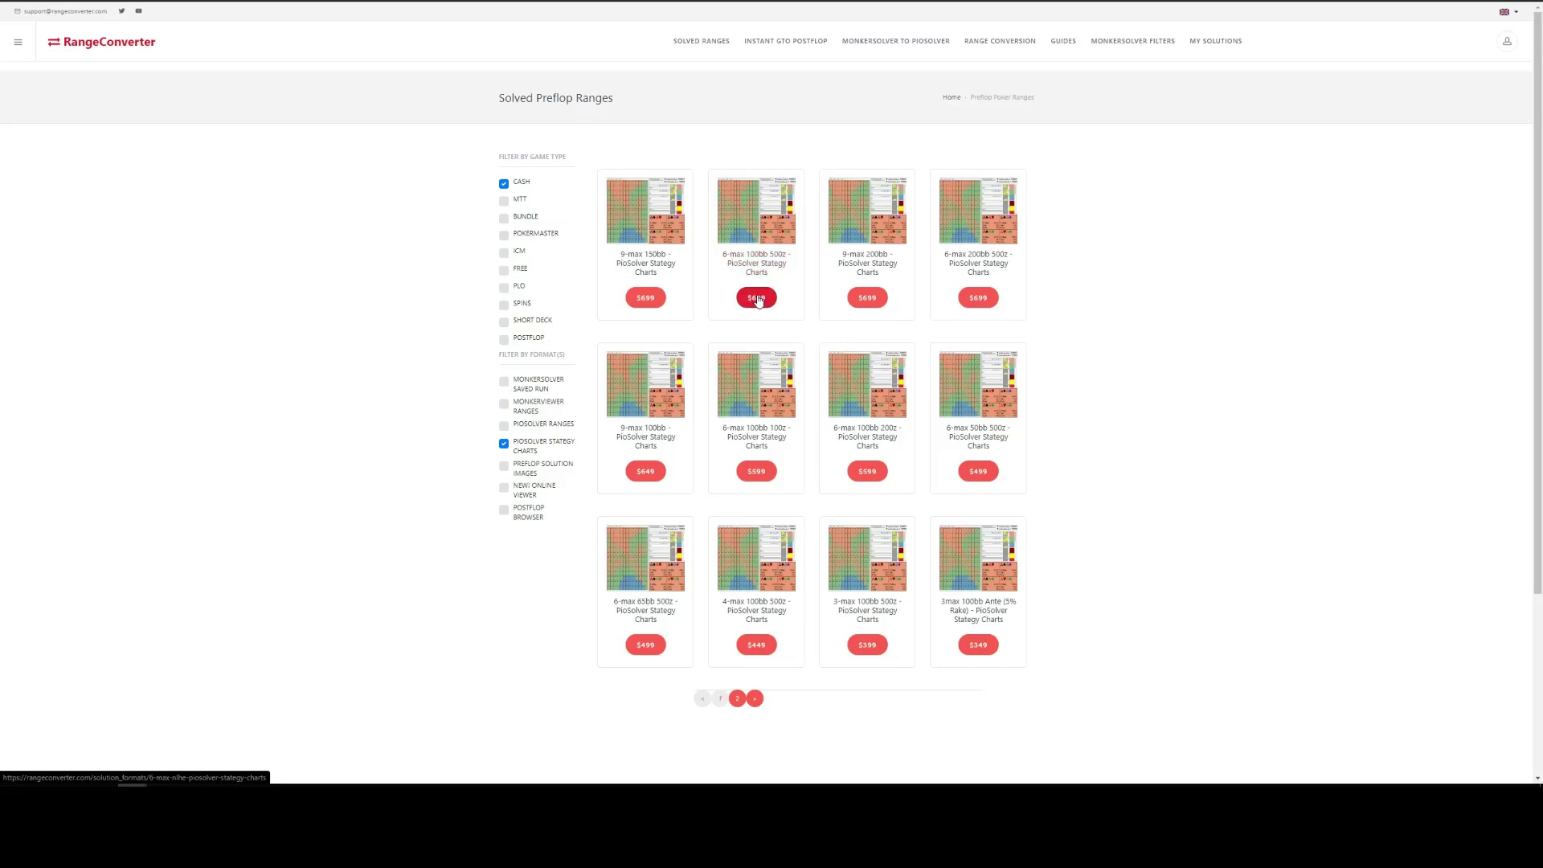
click(757, 299)
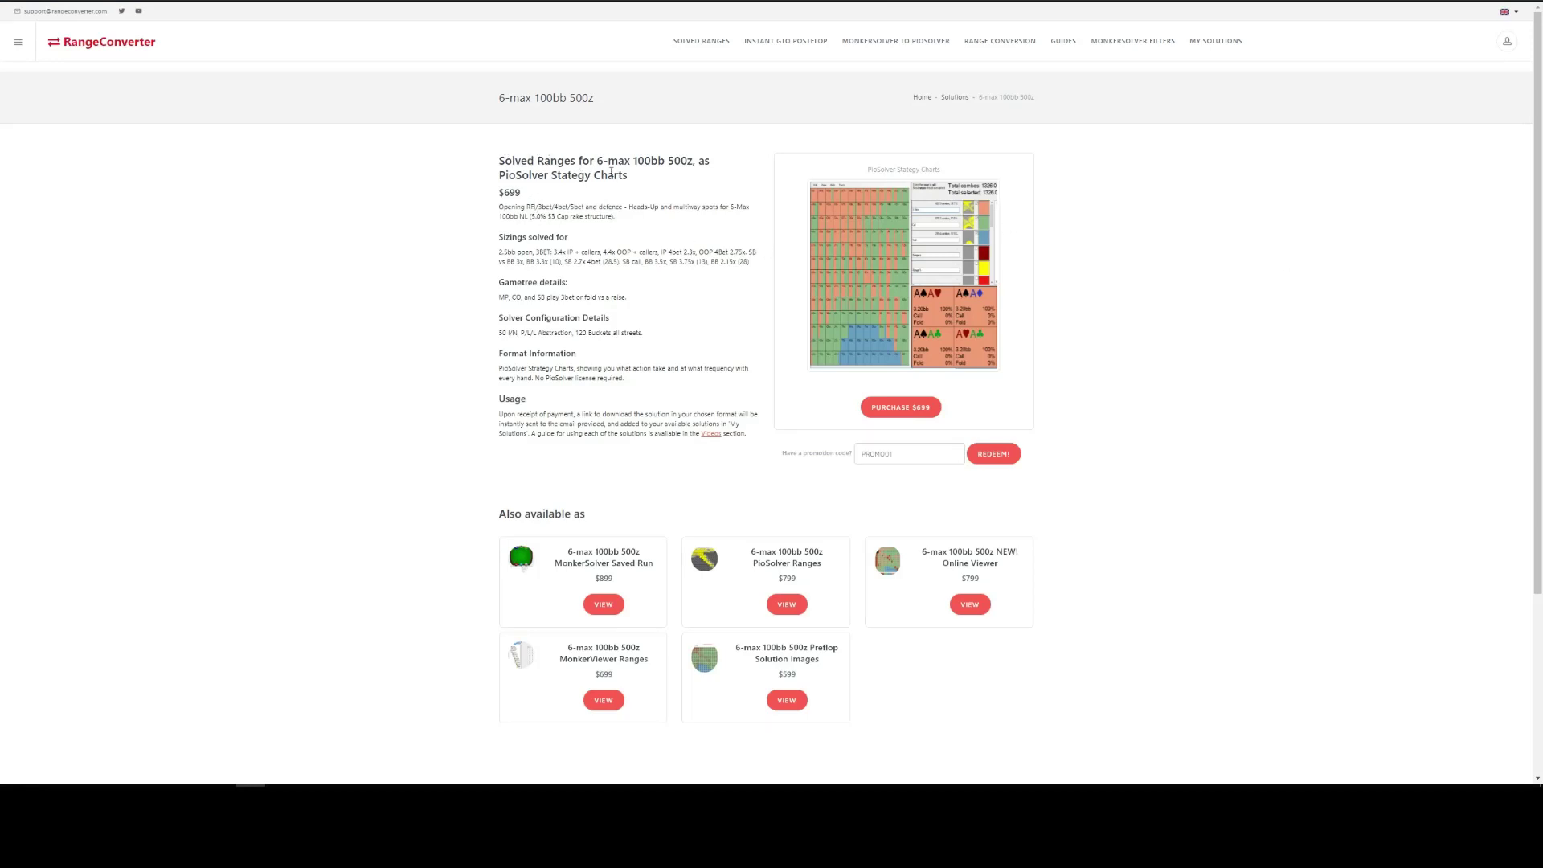
Step: Focus the promo code field and purchase the 6-max 100bb 500z charts for $699
click(610, 172)
click(910, 411)
click(948, 460)
click(906, 454)
click(898, 411)
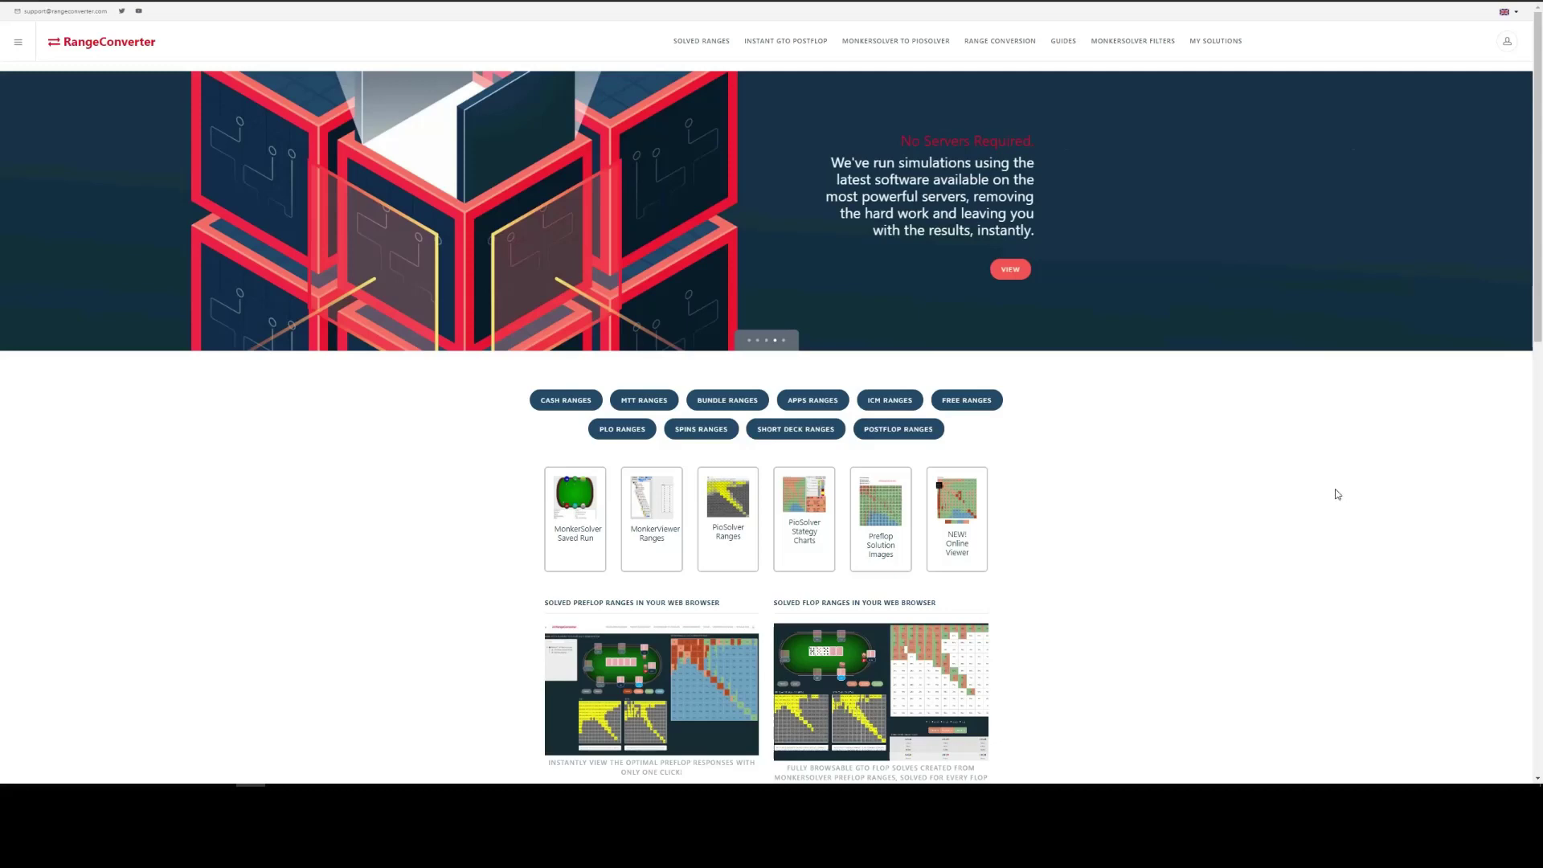
Step: Go to My Solutions and scroll down to the 6-max 100bb 500z download entry
click(1220, 43)
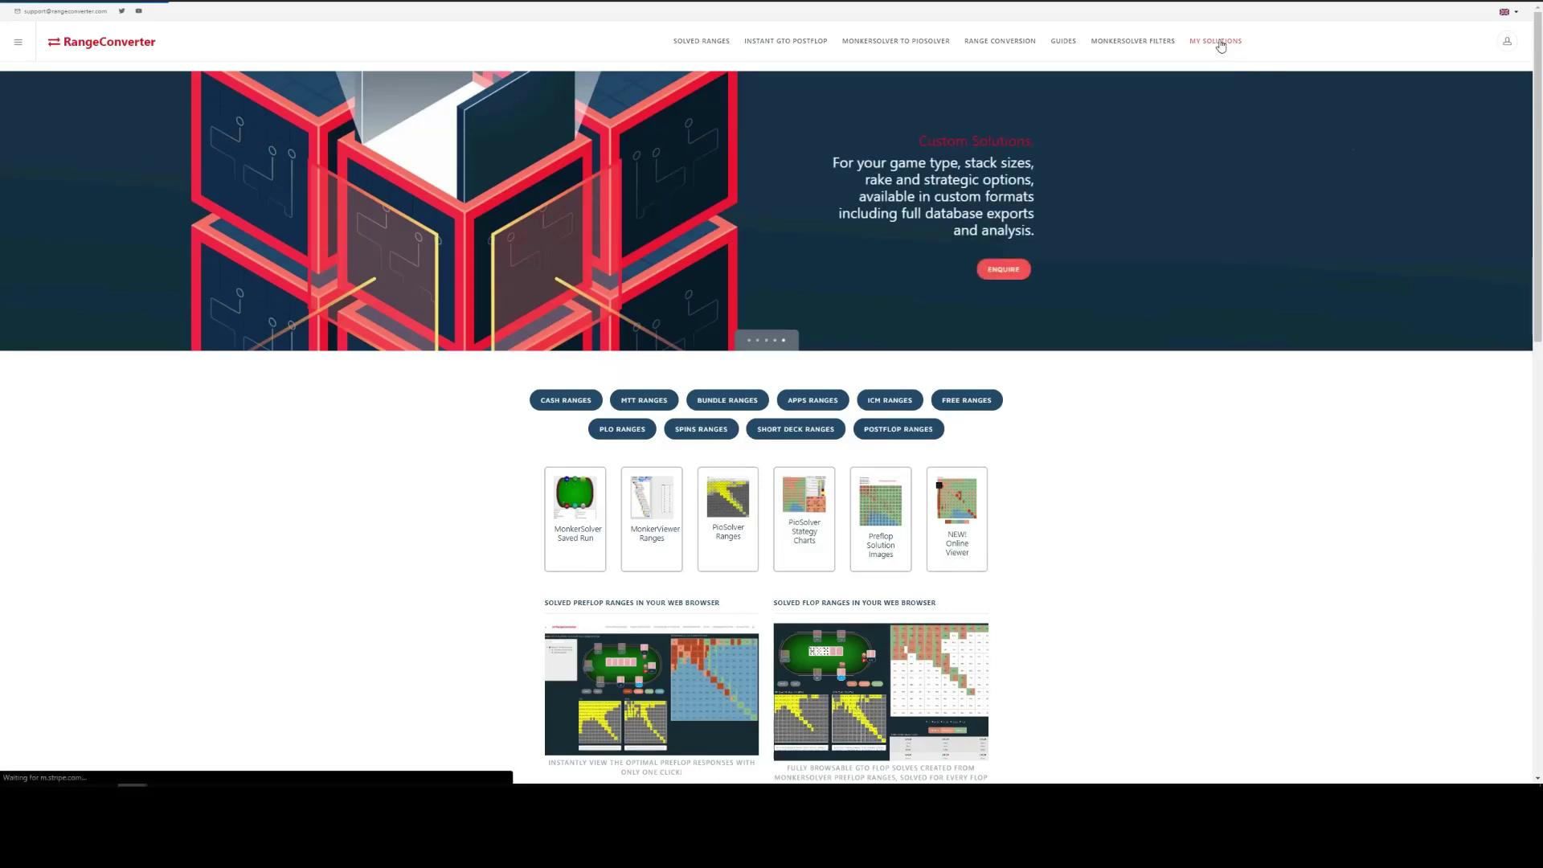
scroll(1214, 313, down, 2)
scroll(1214, 313, down, 2)
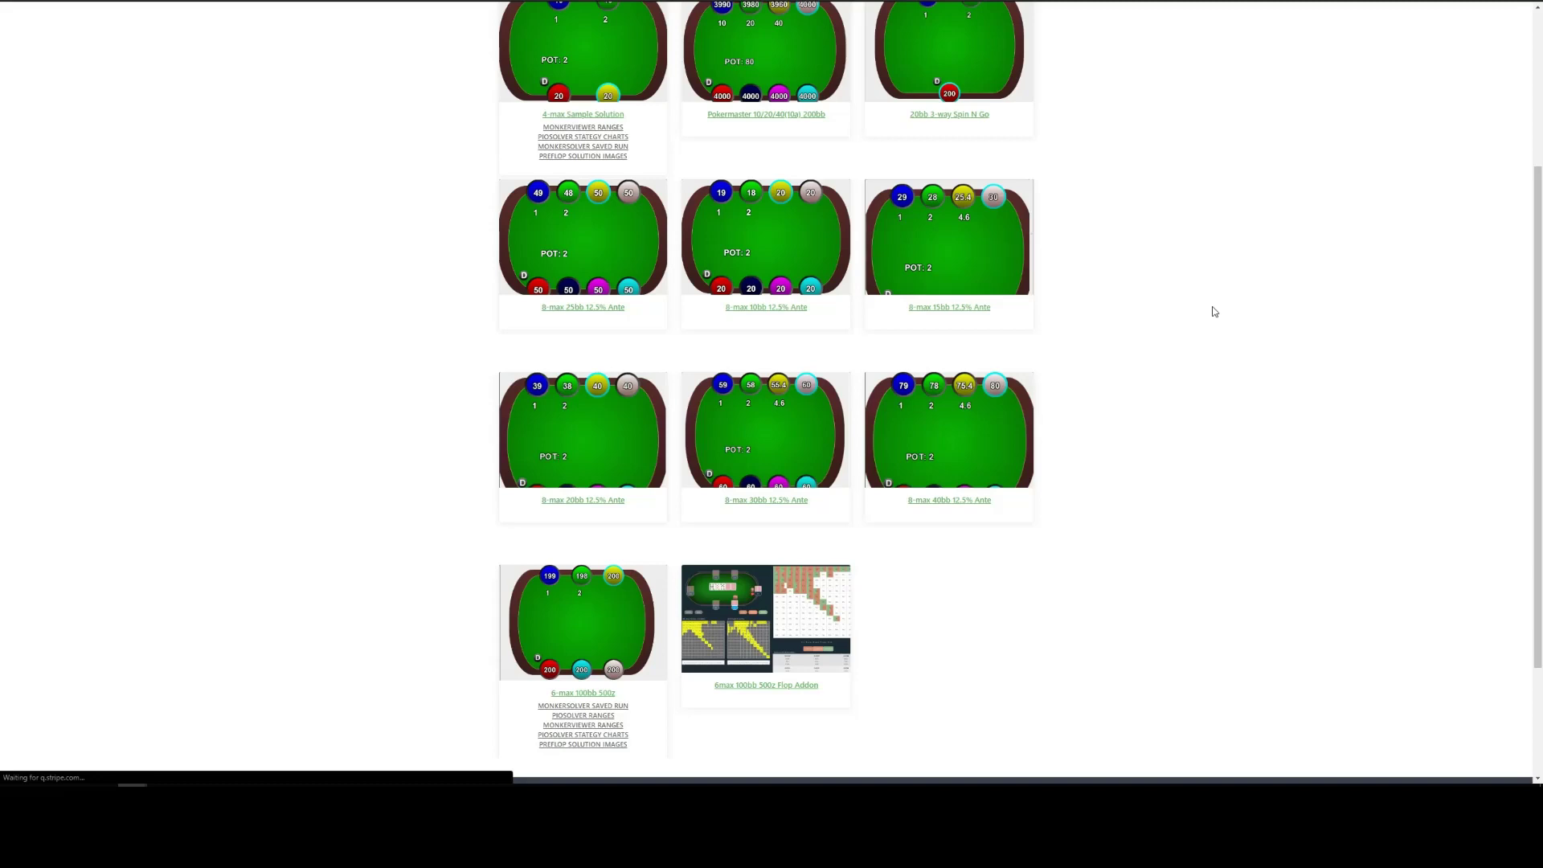
scroll(1219, 344, down, 2)
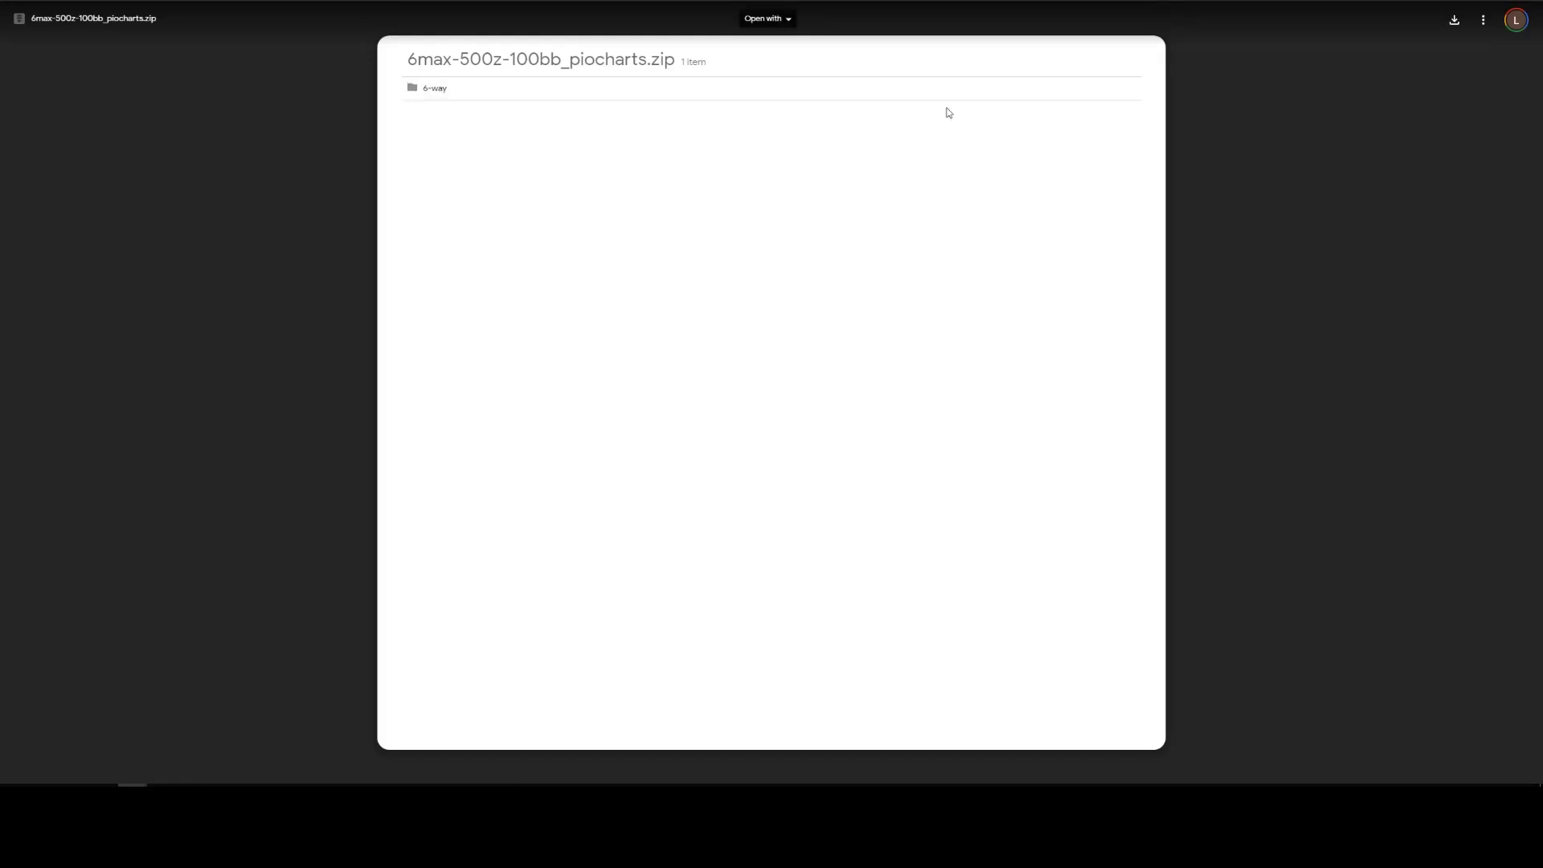
Step: Download 6max-500z-100bb_piocharts.zip from the Google Drive preview
click(1455, 27)
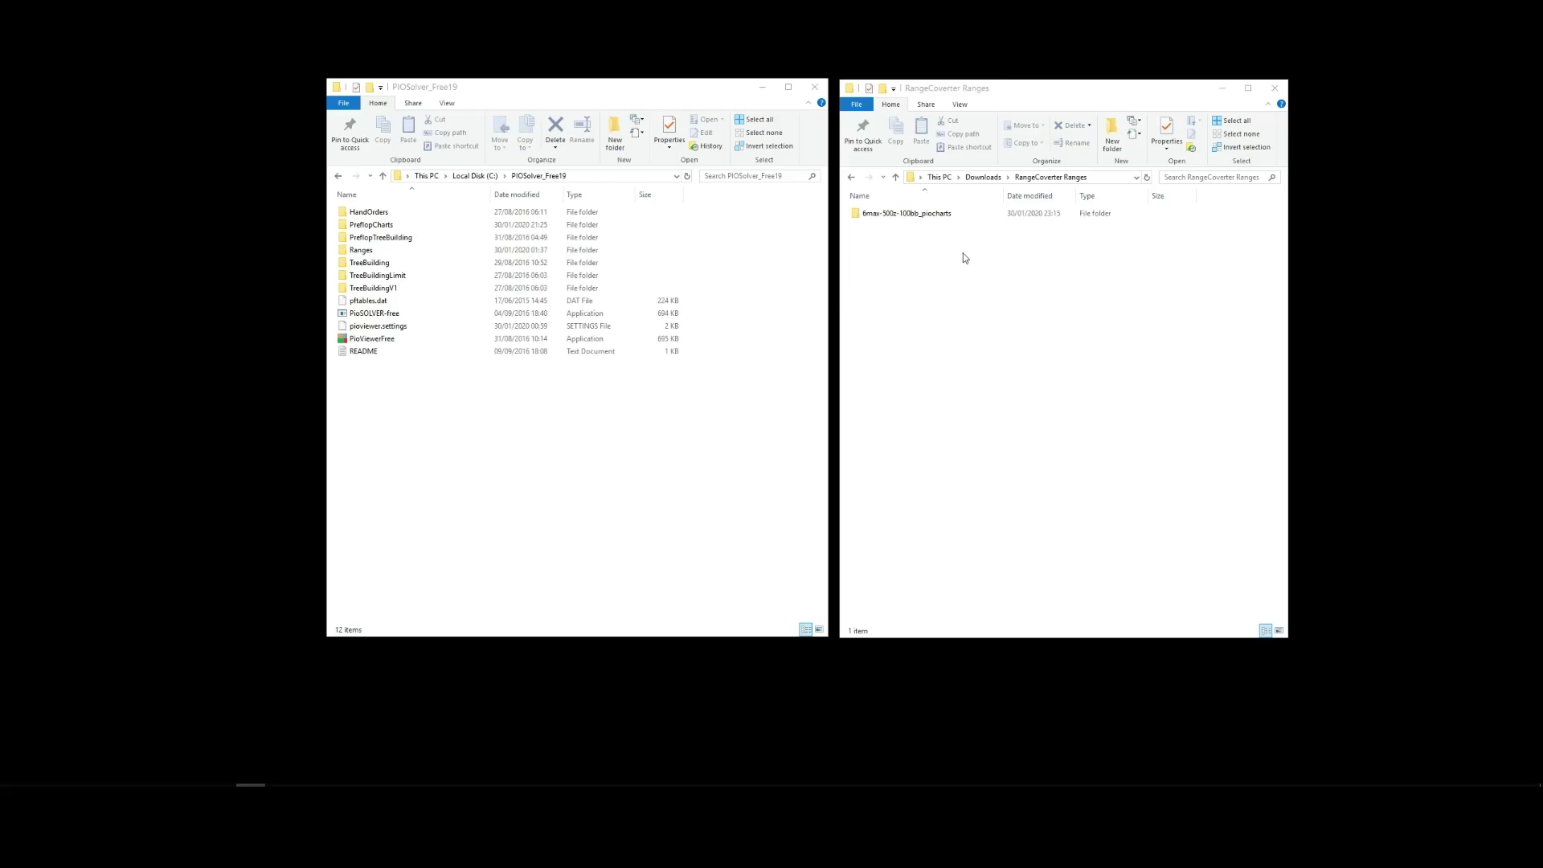
Step: Browse 6max-500z-100bb_piocharts down to 6-way > 100bb > UTG, then return to the top folder
click(937, 217)
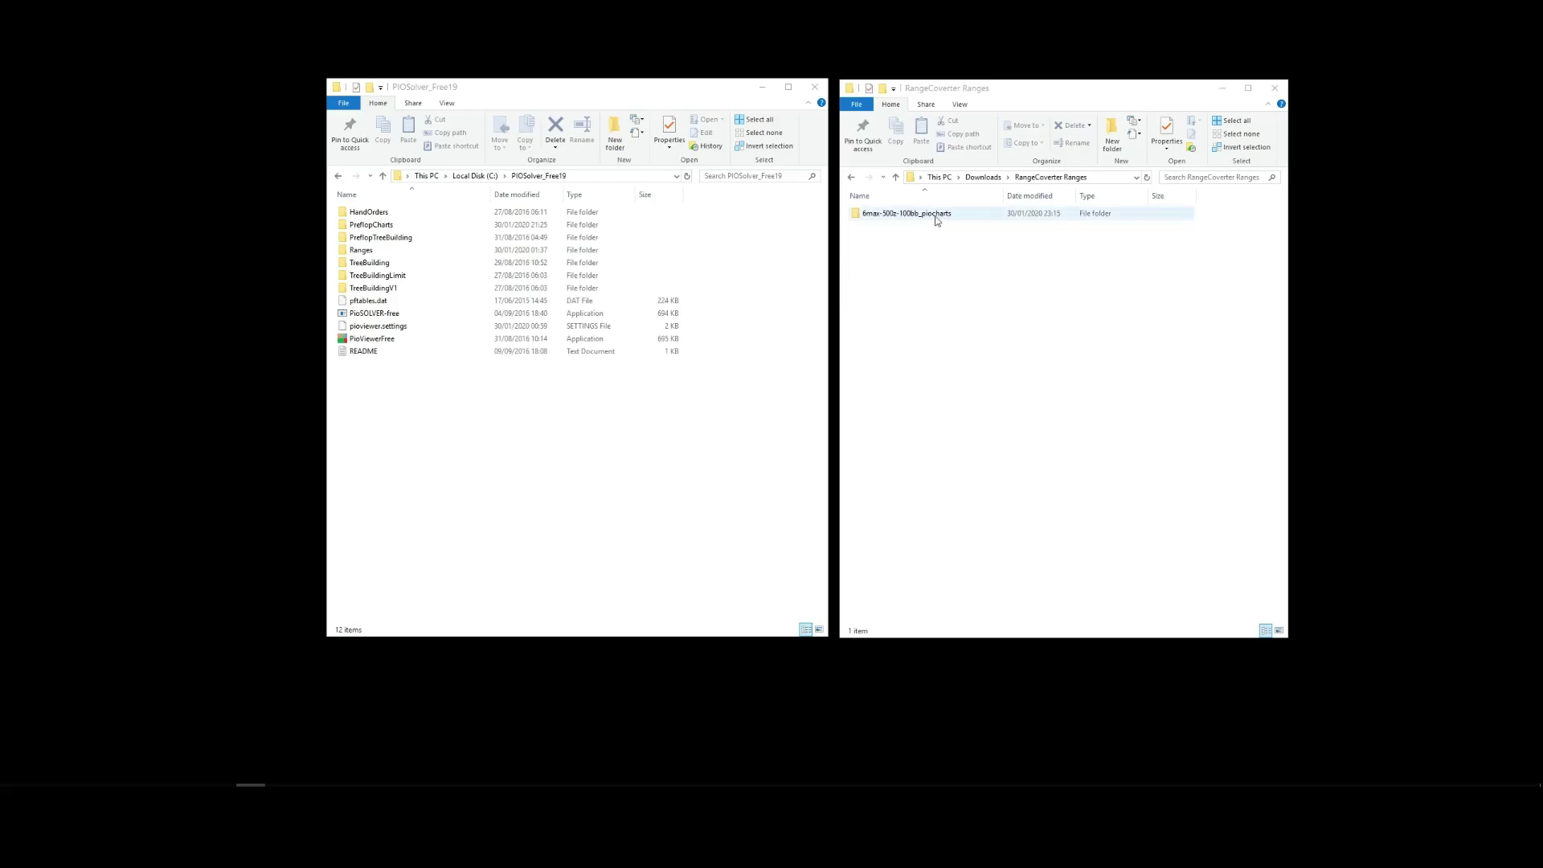
click(941, 217)
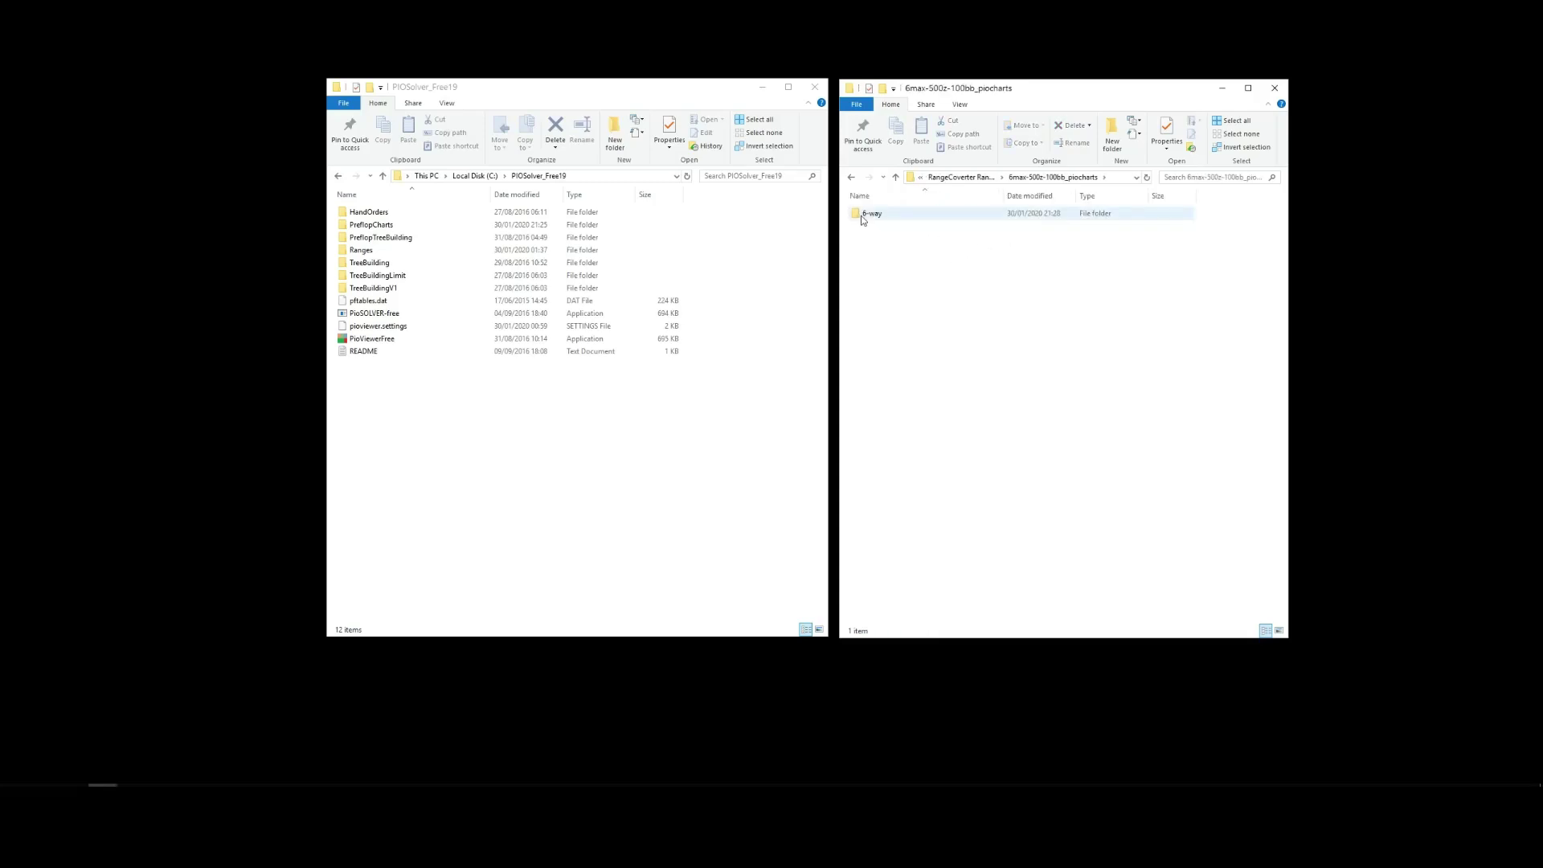
click(1045, 213)
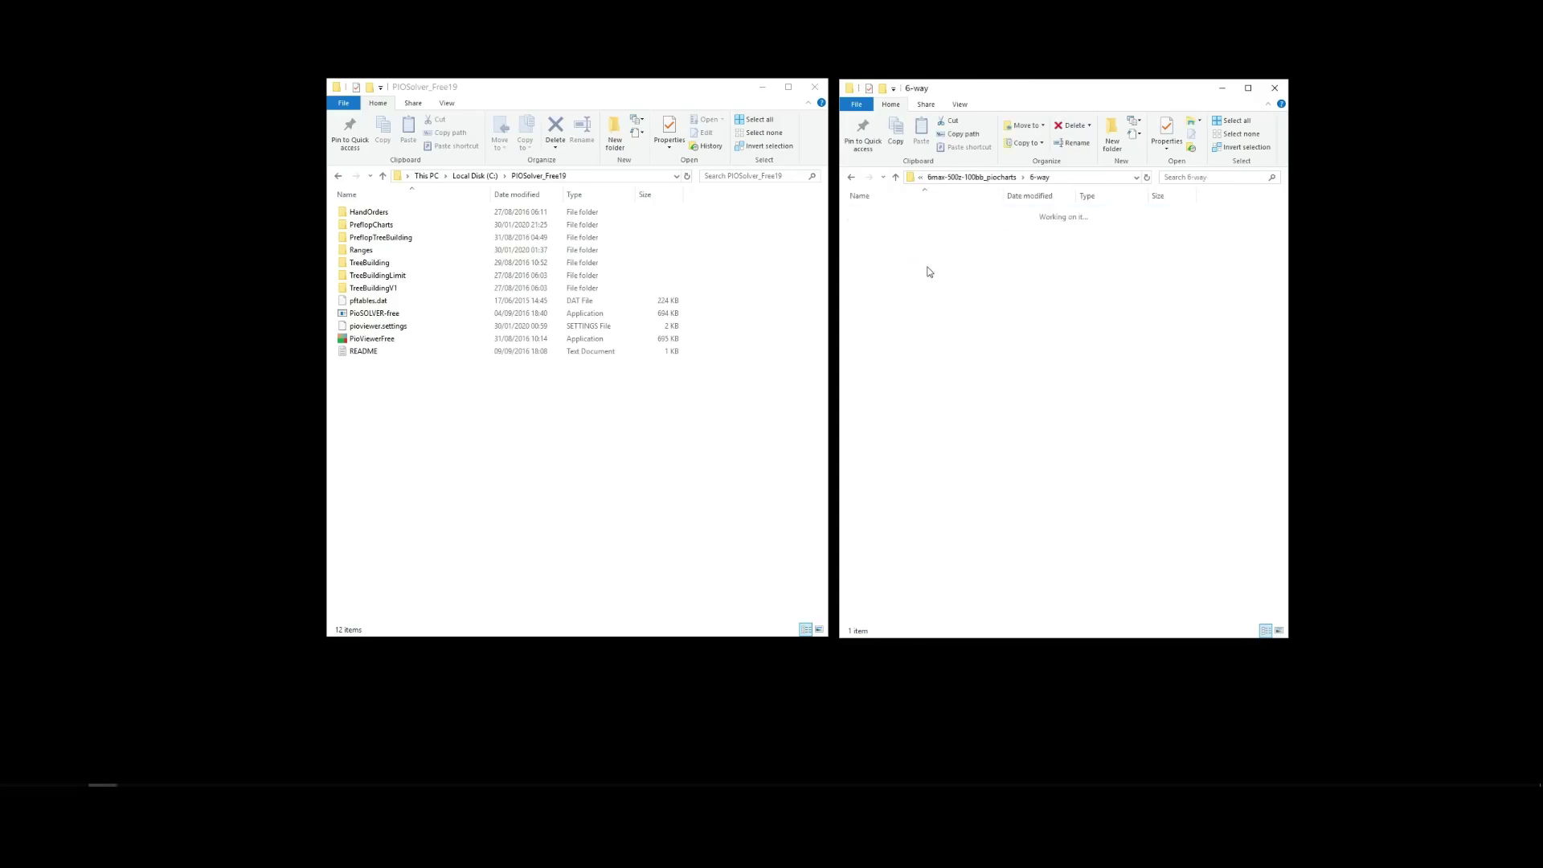
click(974, 213)
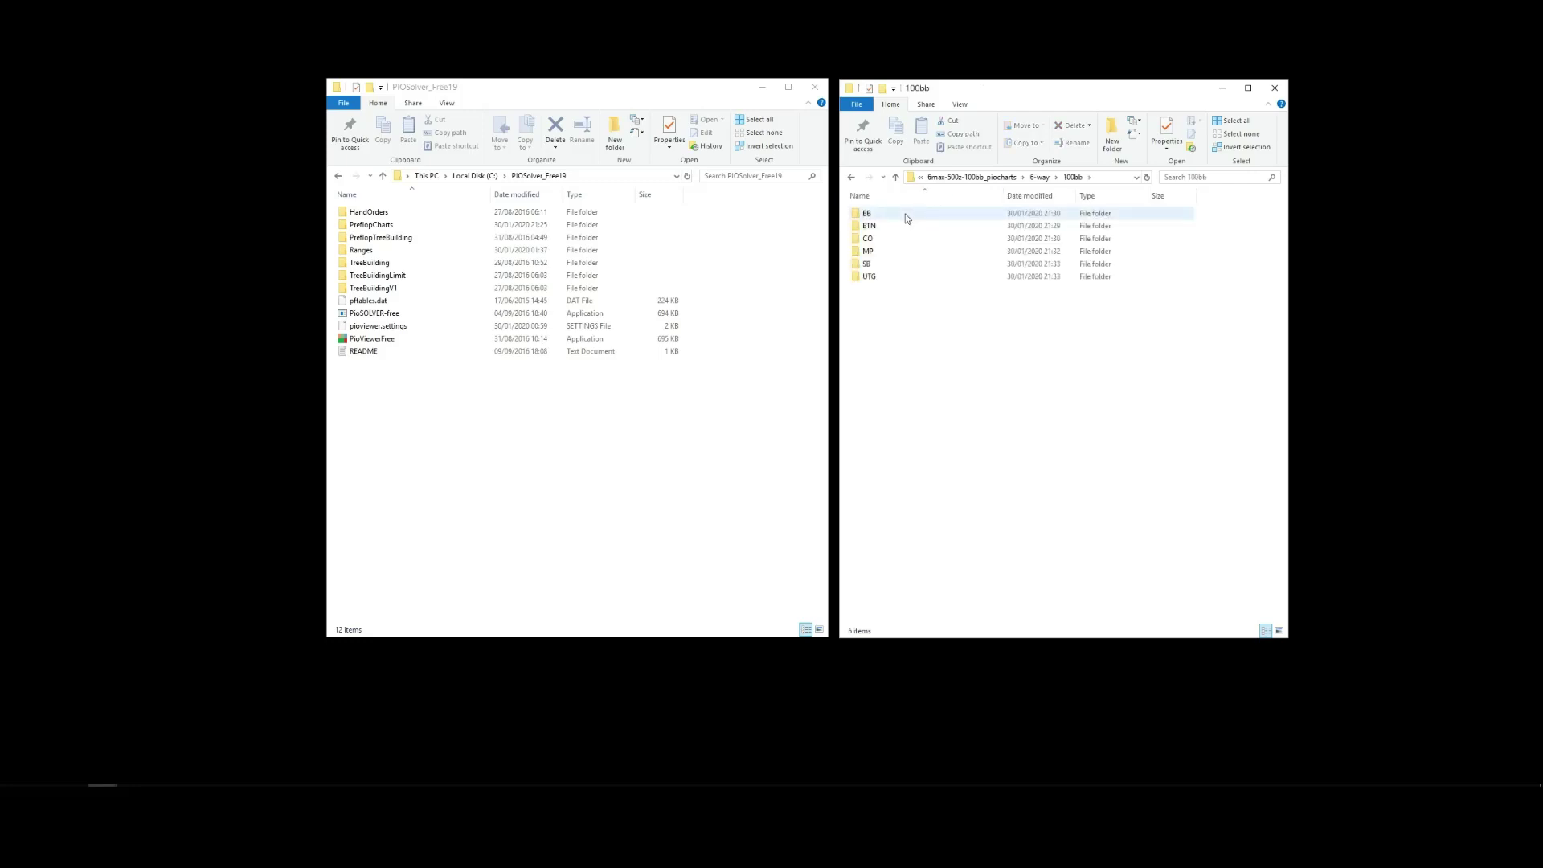
click(893, 277)
double_click(891, 276)
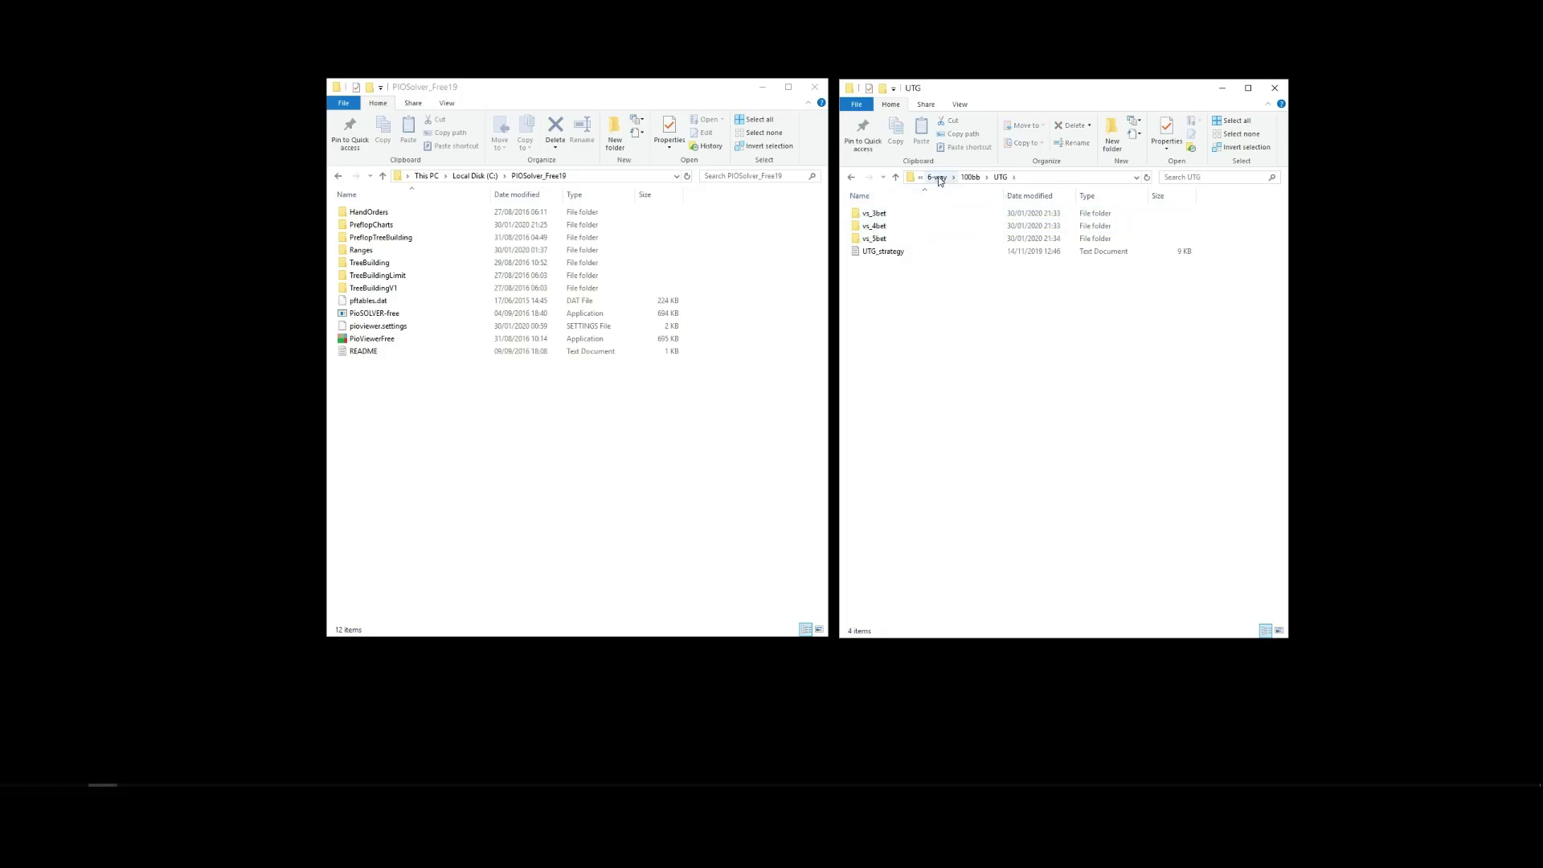
click(938, 178)
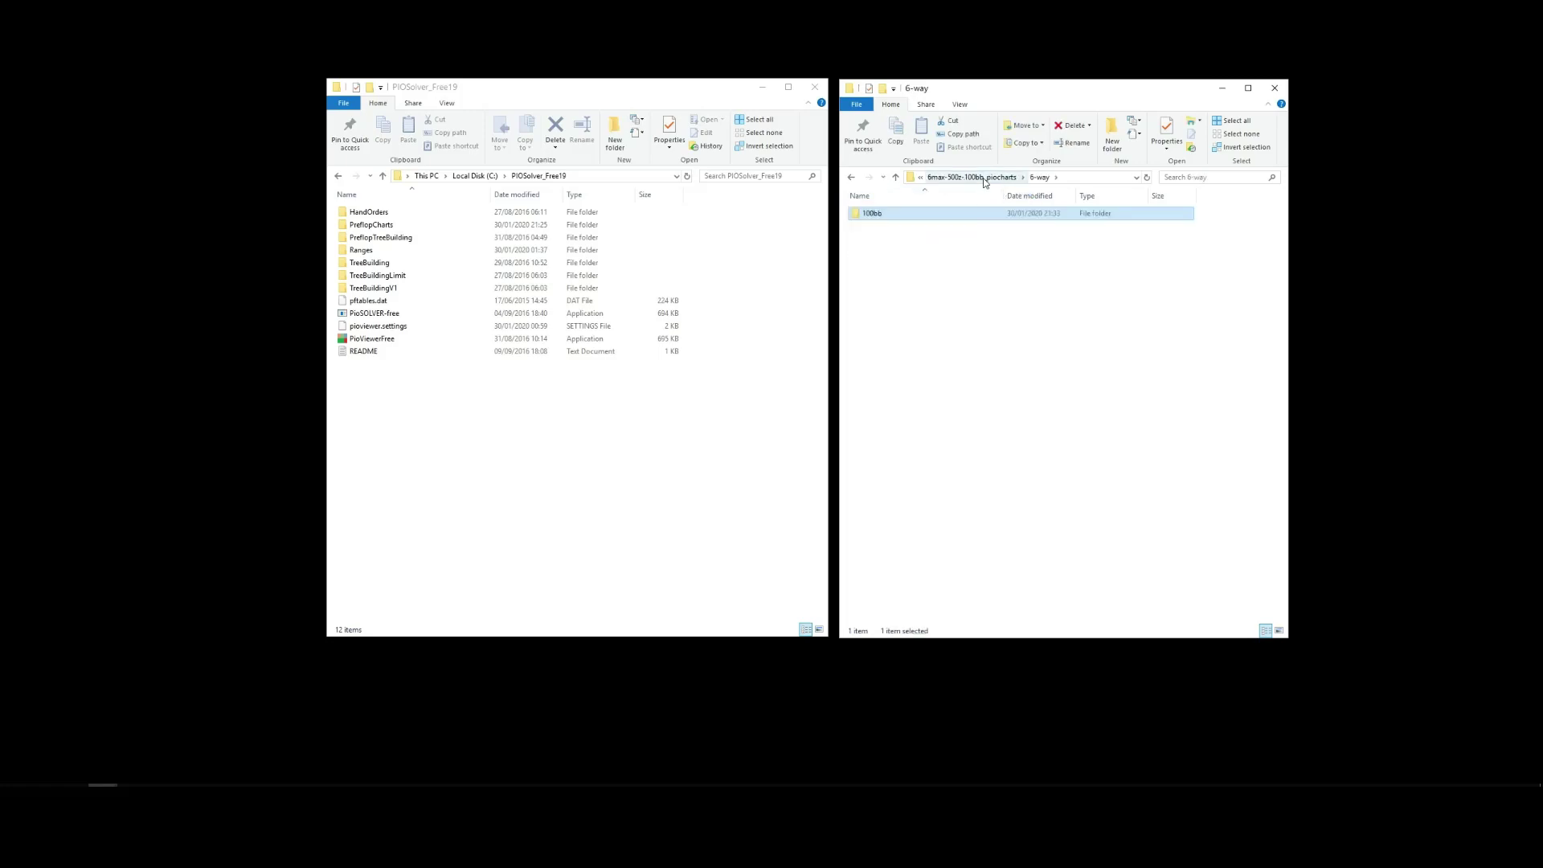
click(982, 178)
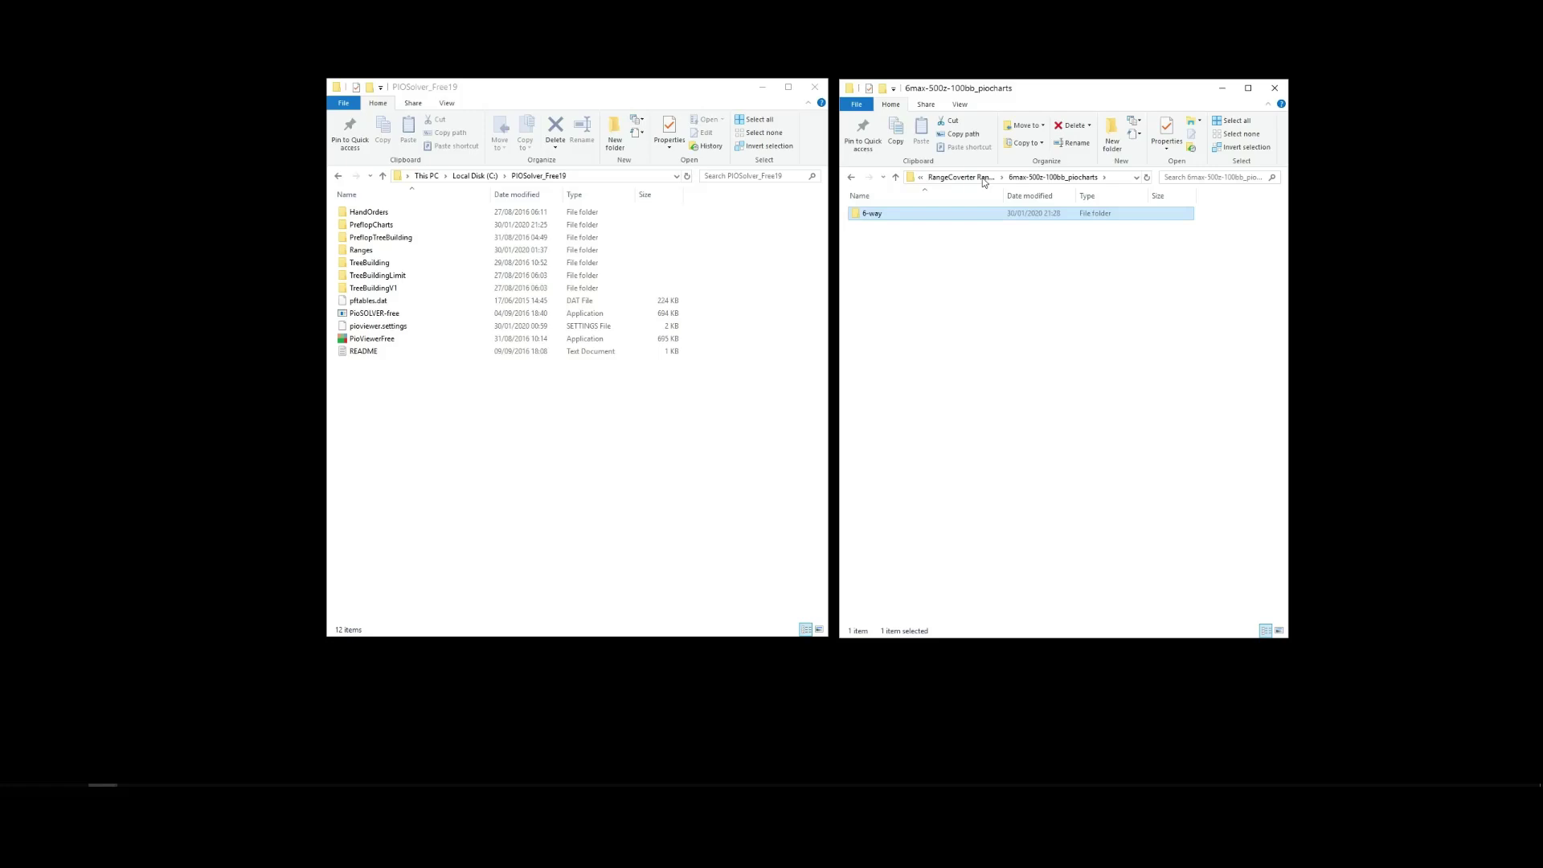
click(1035, 313)
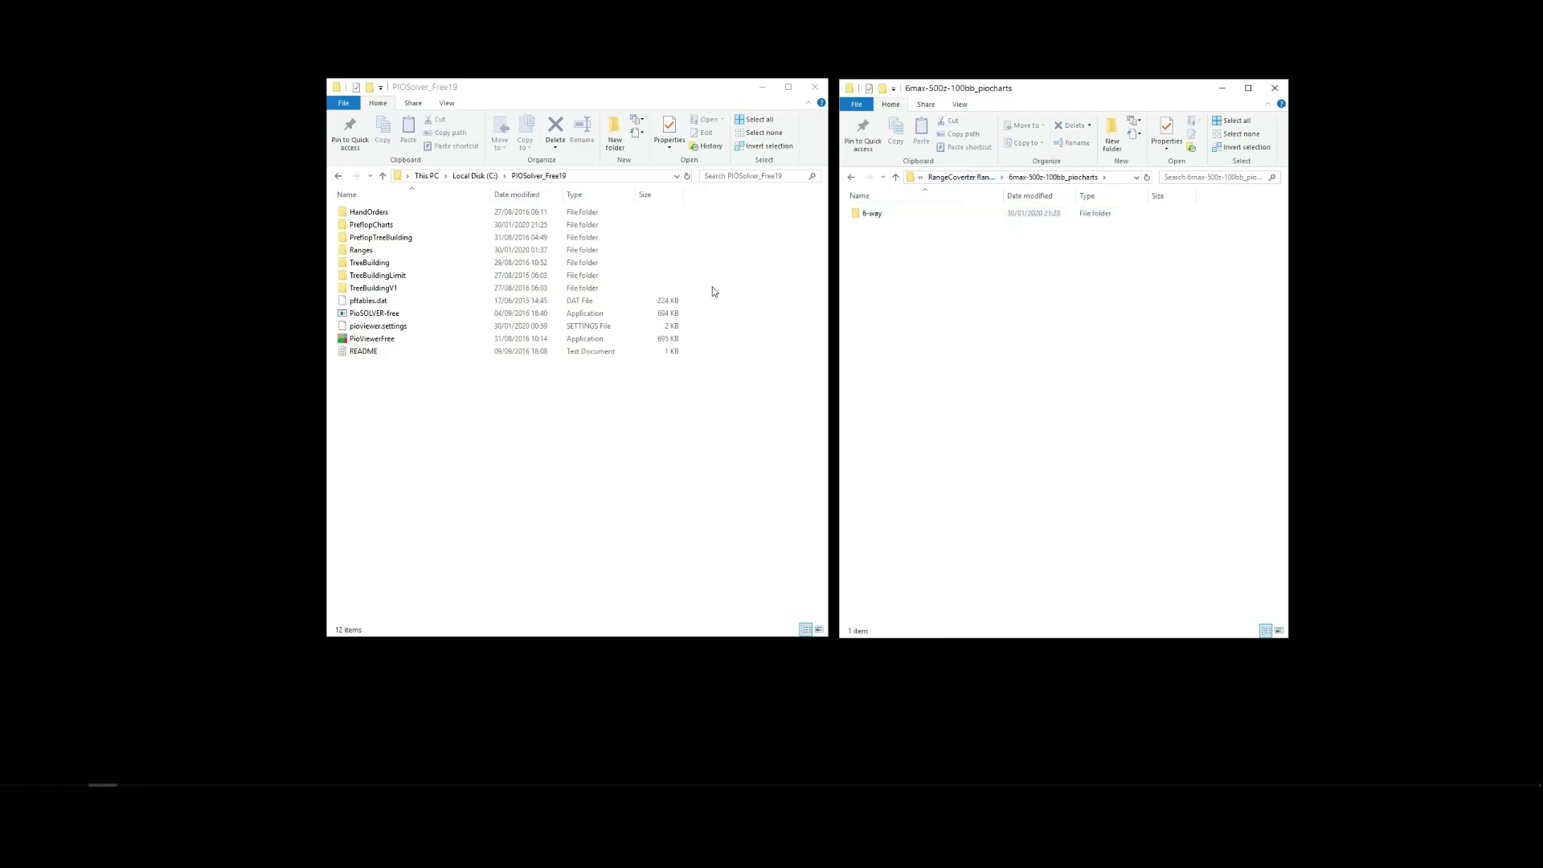
Step: Open PIOSolver_Free19's PreflopCharts folder and drag the downloaded 6-way folder into it
click(599, 84)
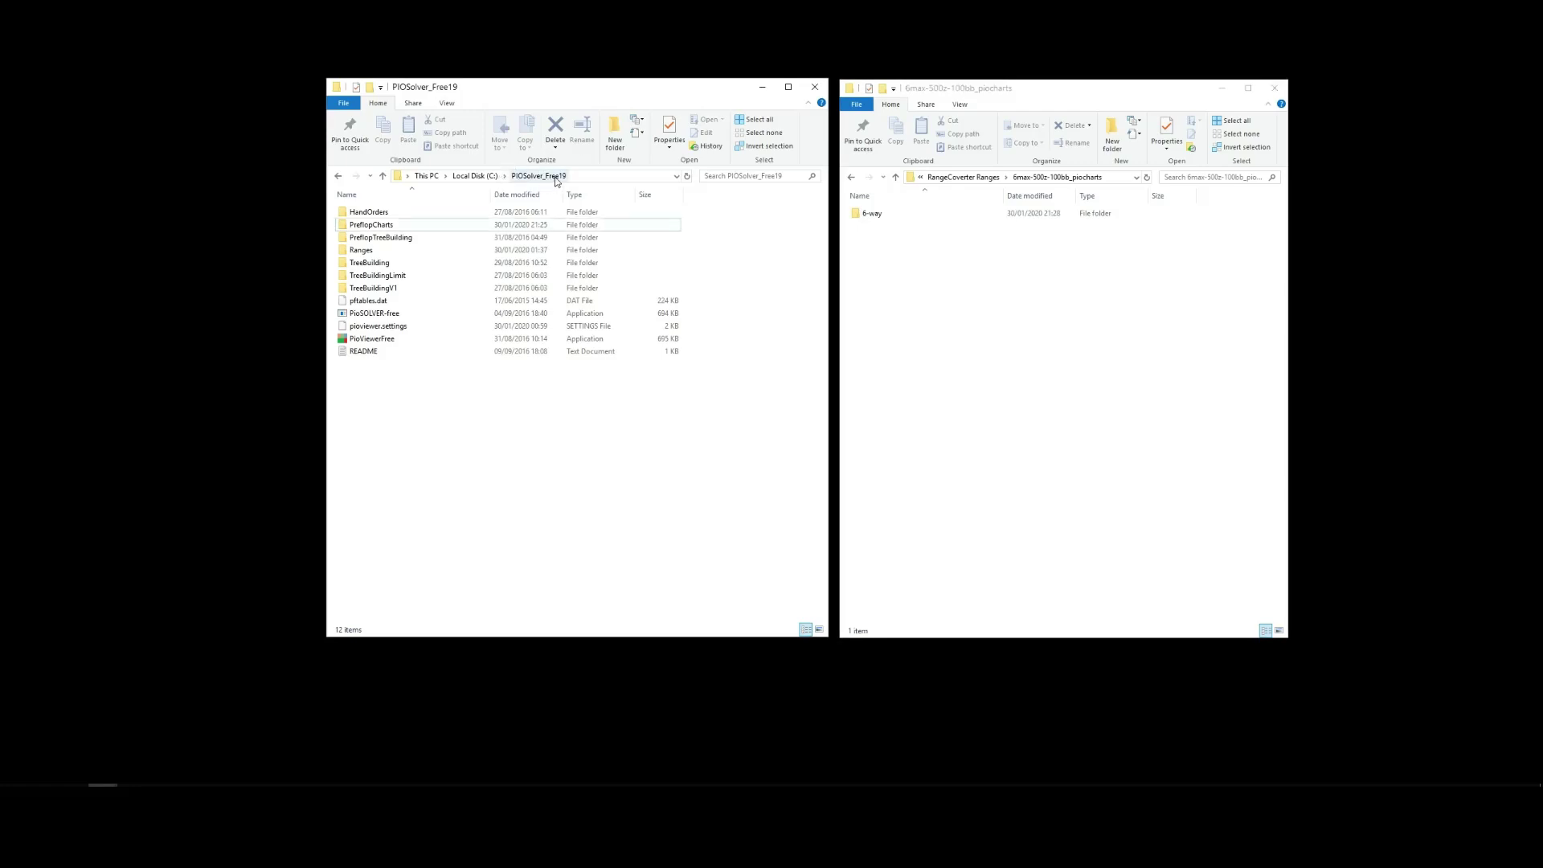
click(879, 215)
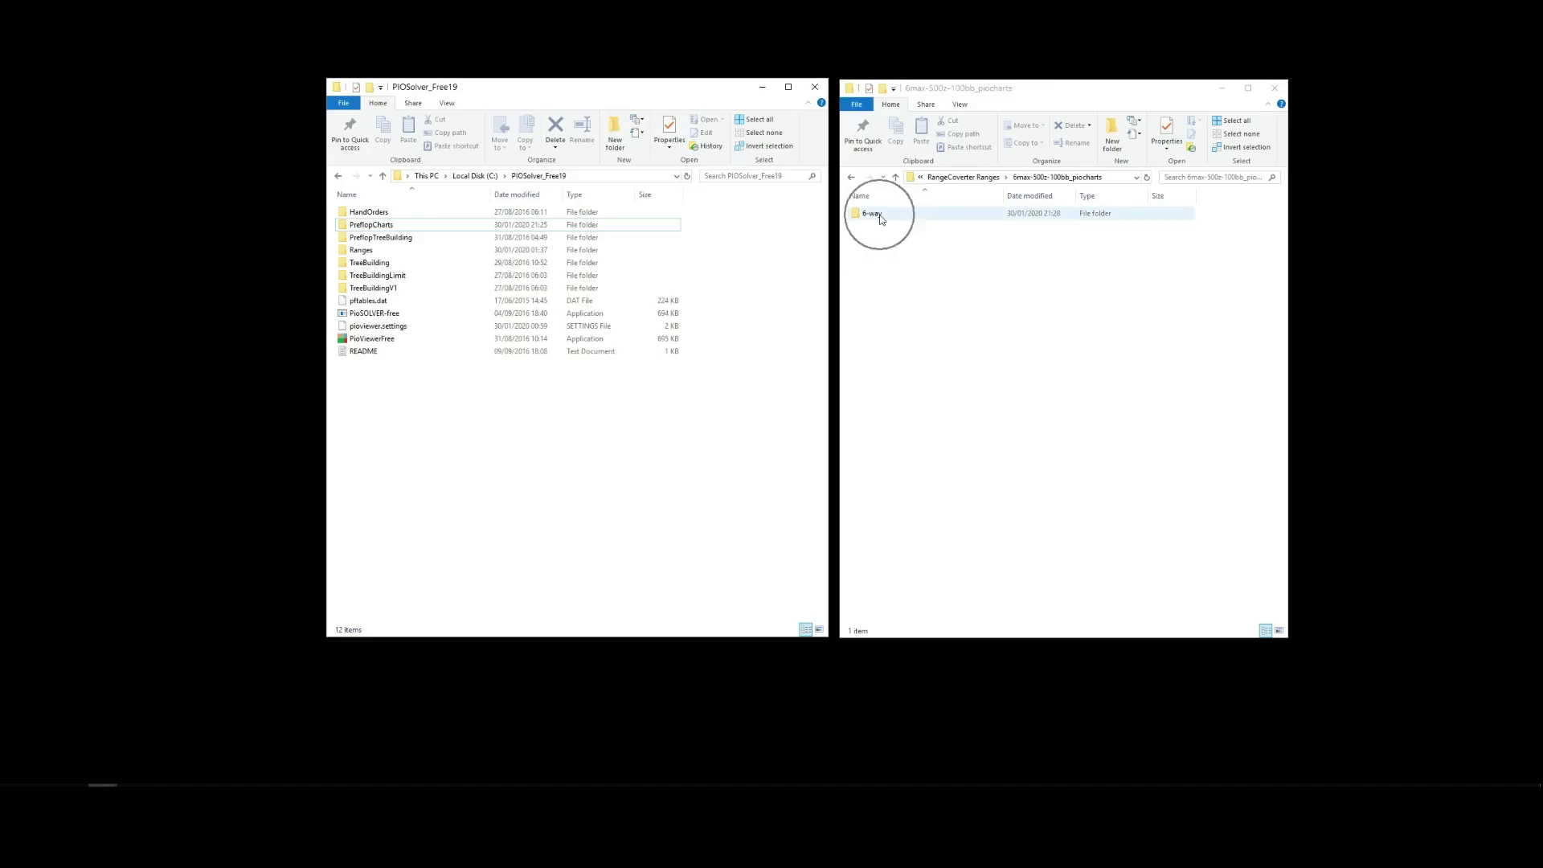
click(409, 225)
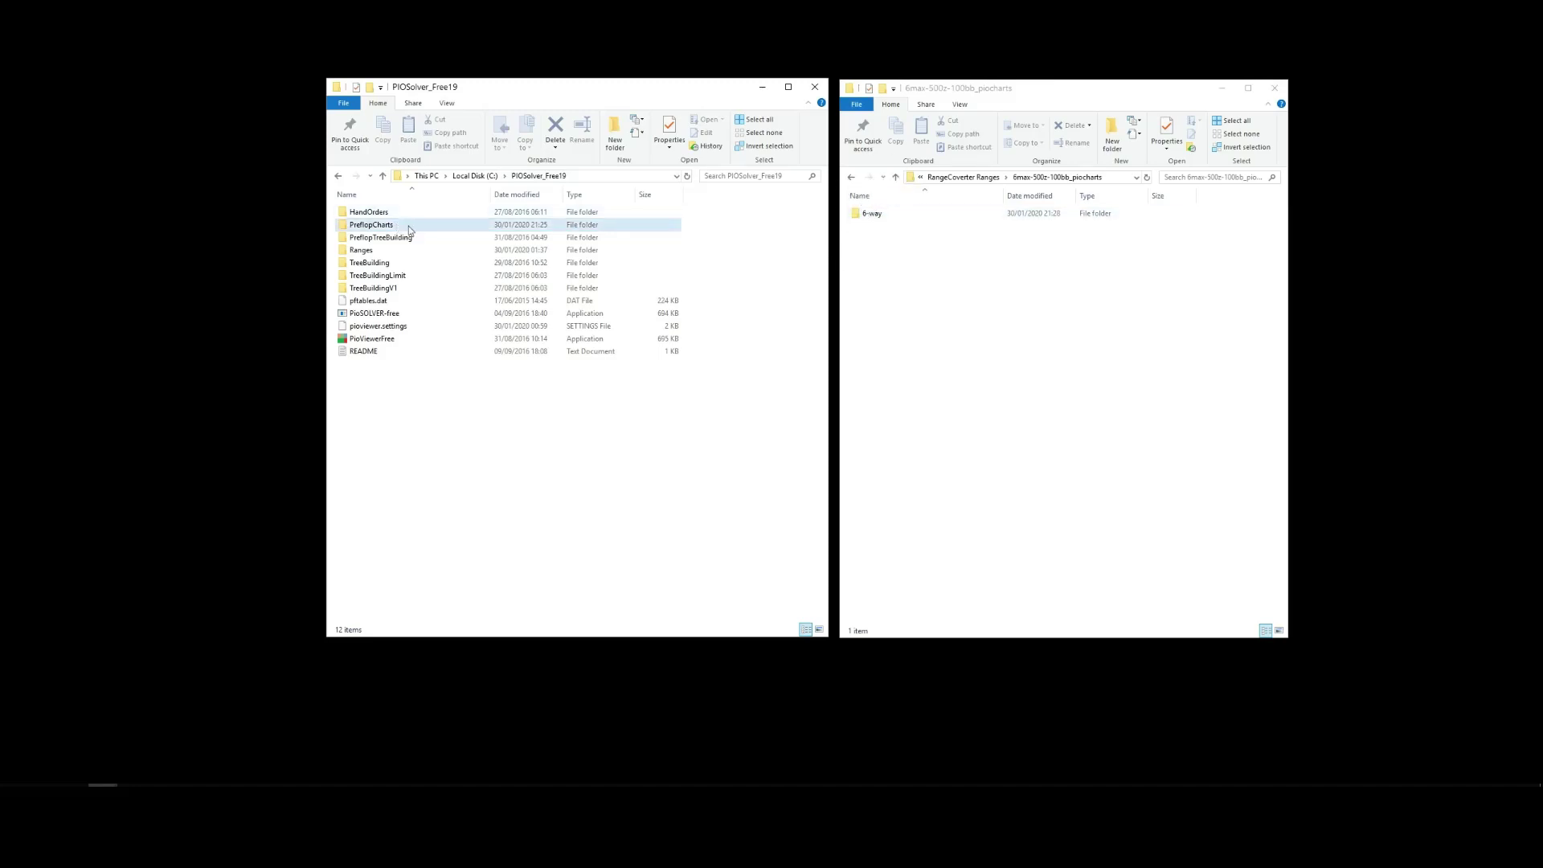
click(409, 229)
double_click(391, 227)
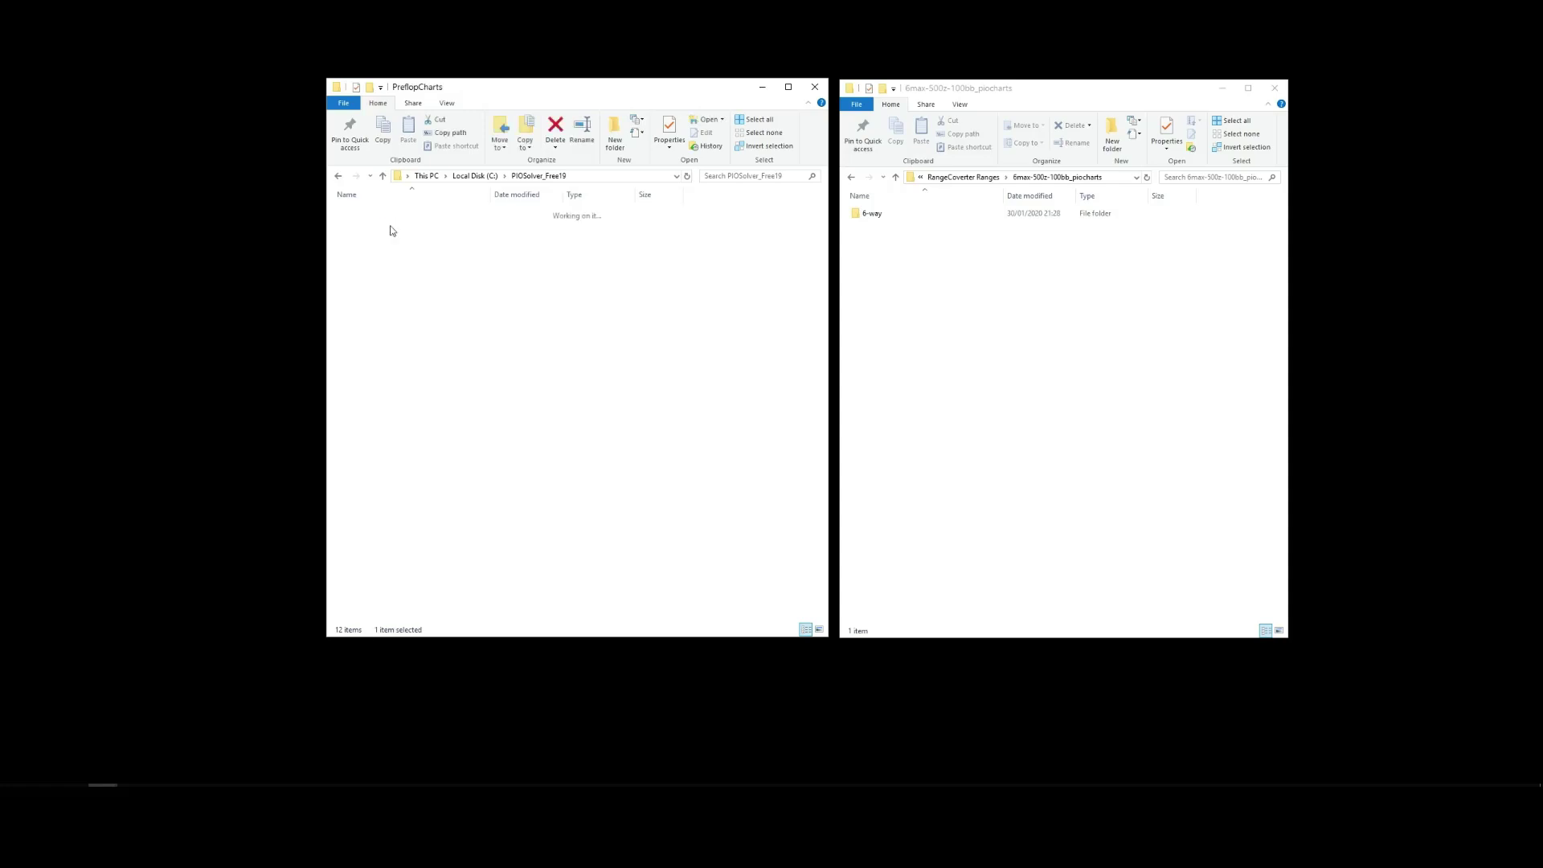
click(873, 214)
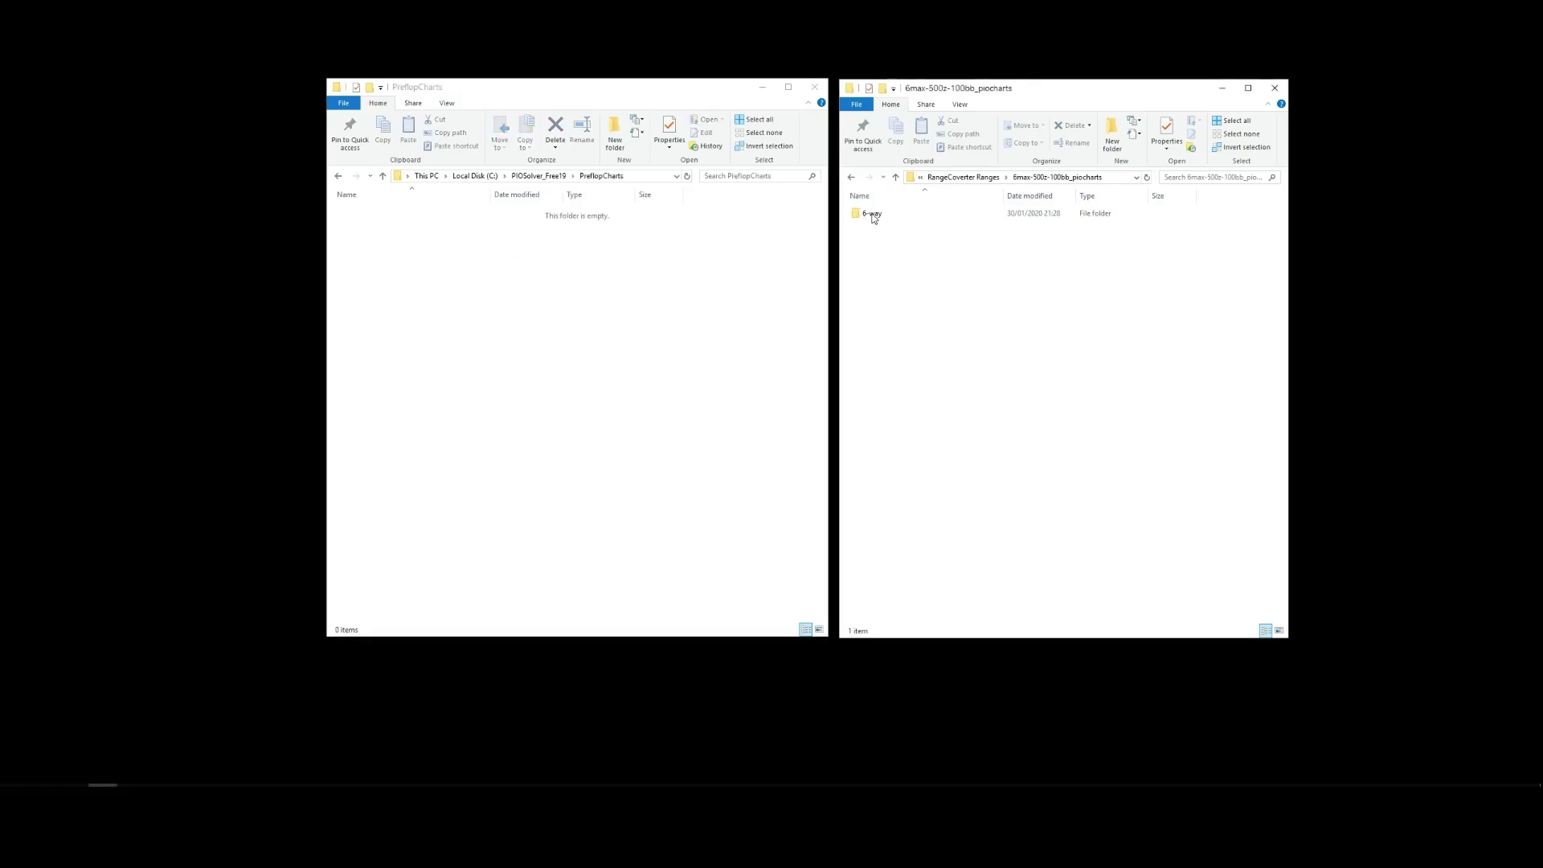
drag(576, 294, 505, 282)
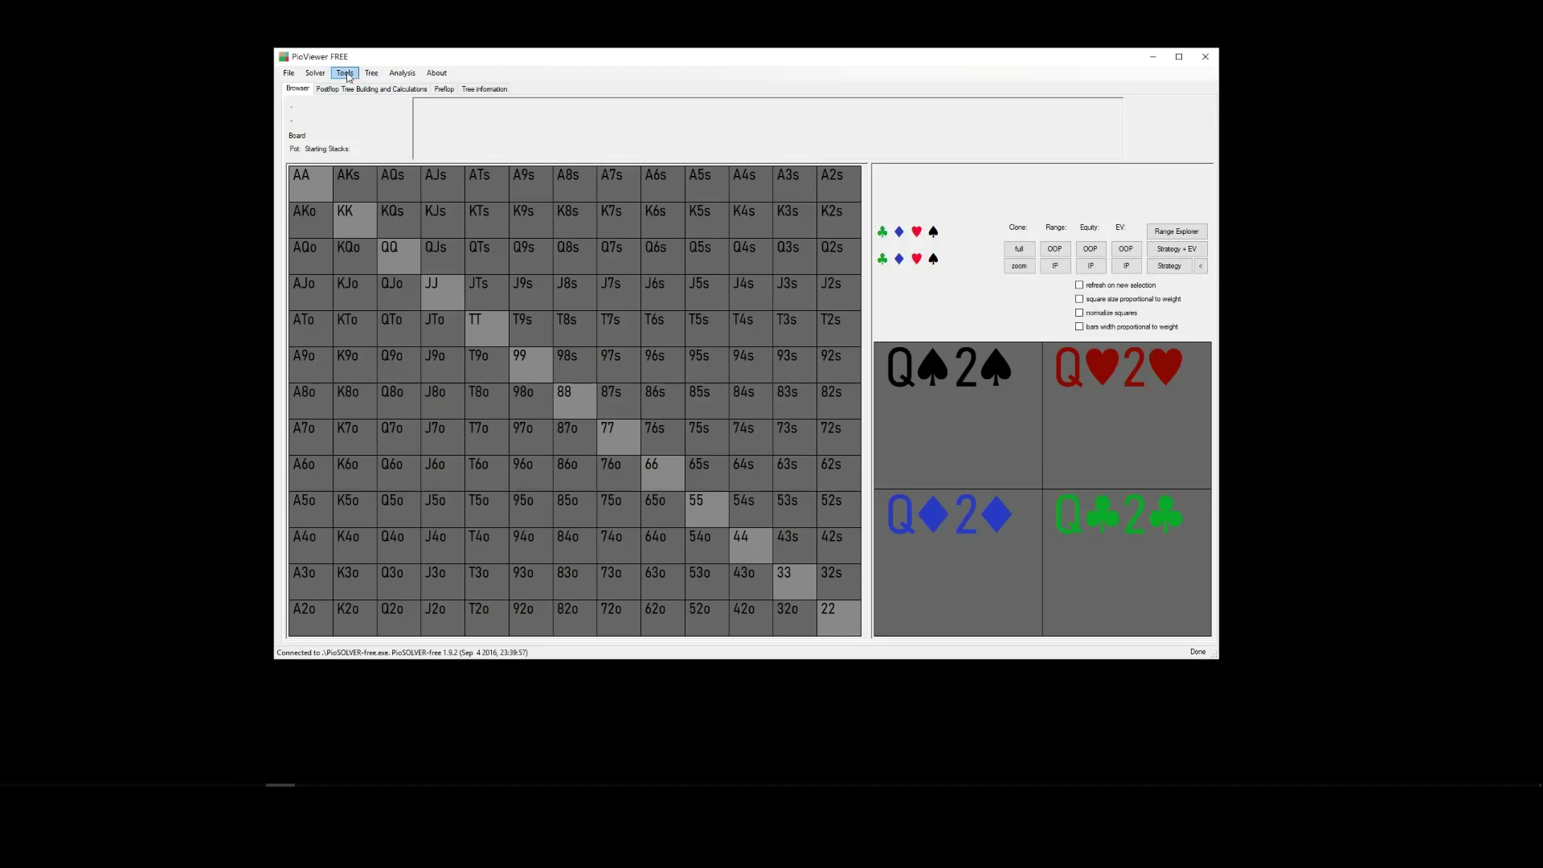
Step: Launch the Preflop Charts Generator with Tools > Create preflop charts
click(350, 76)
click(382, 127)
click(345, 74)
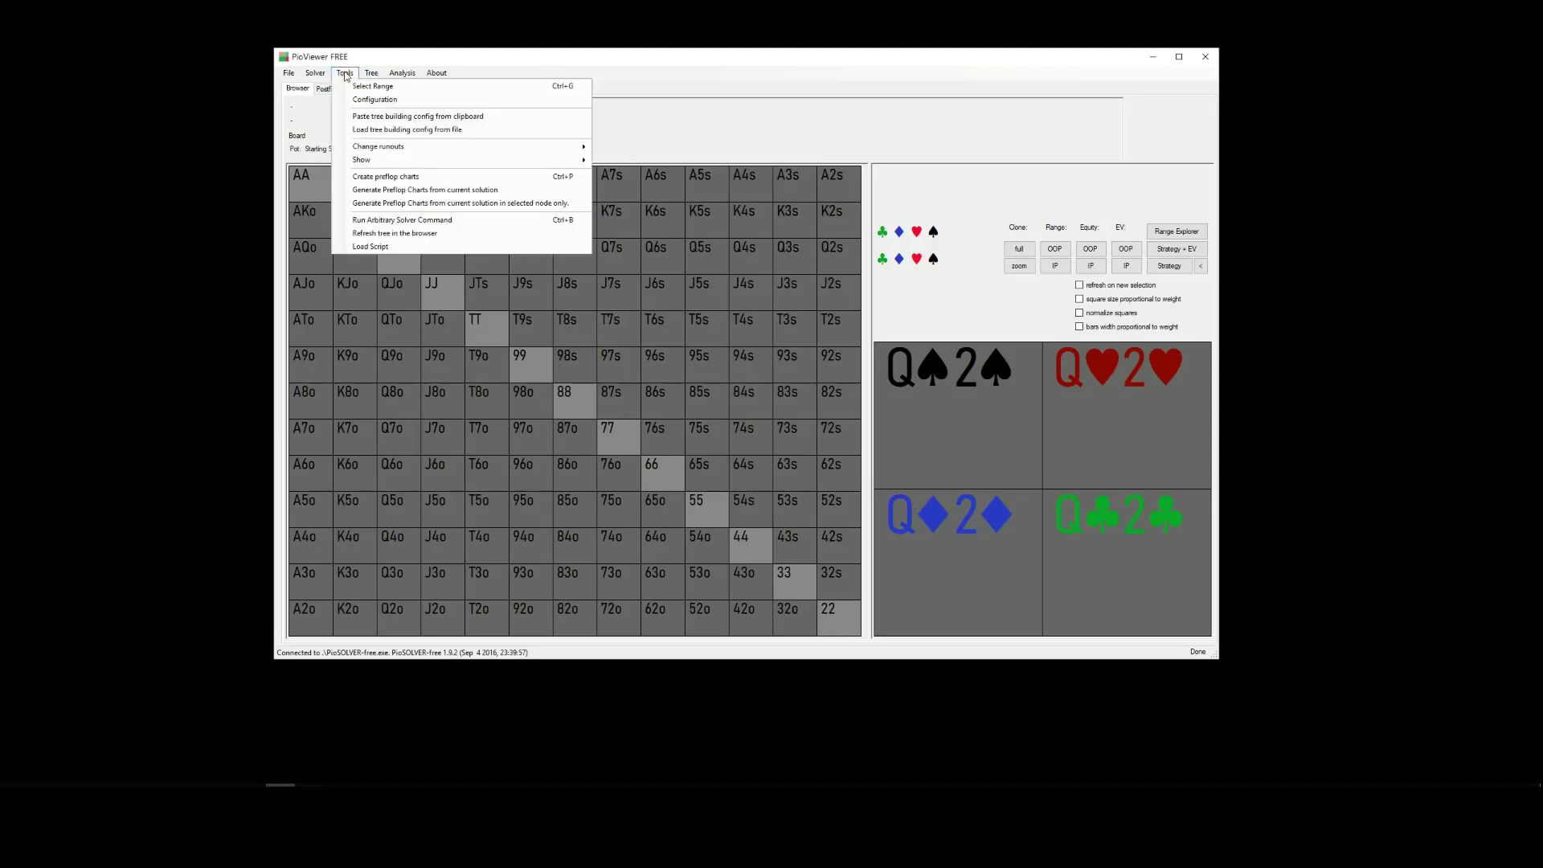
click(393, 127)
click(344, 73)
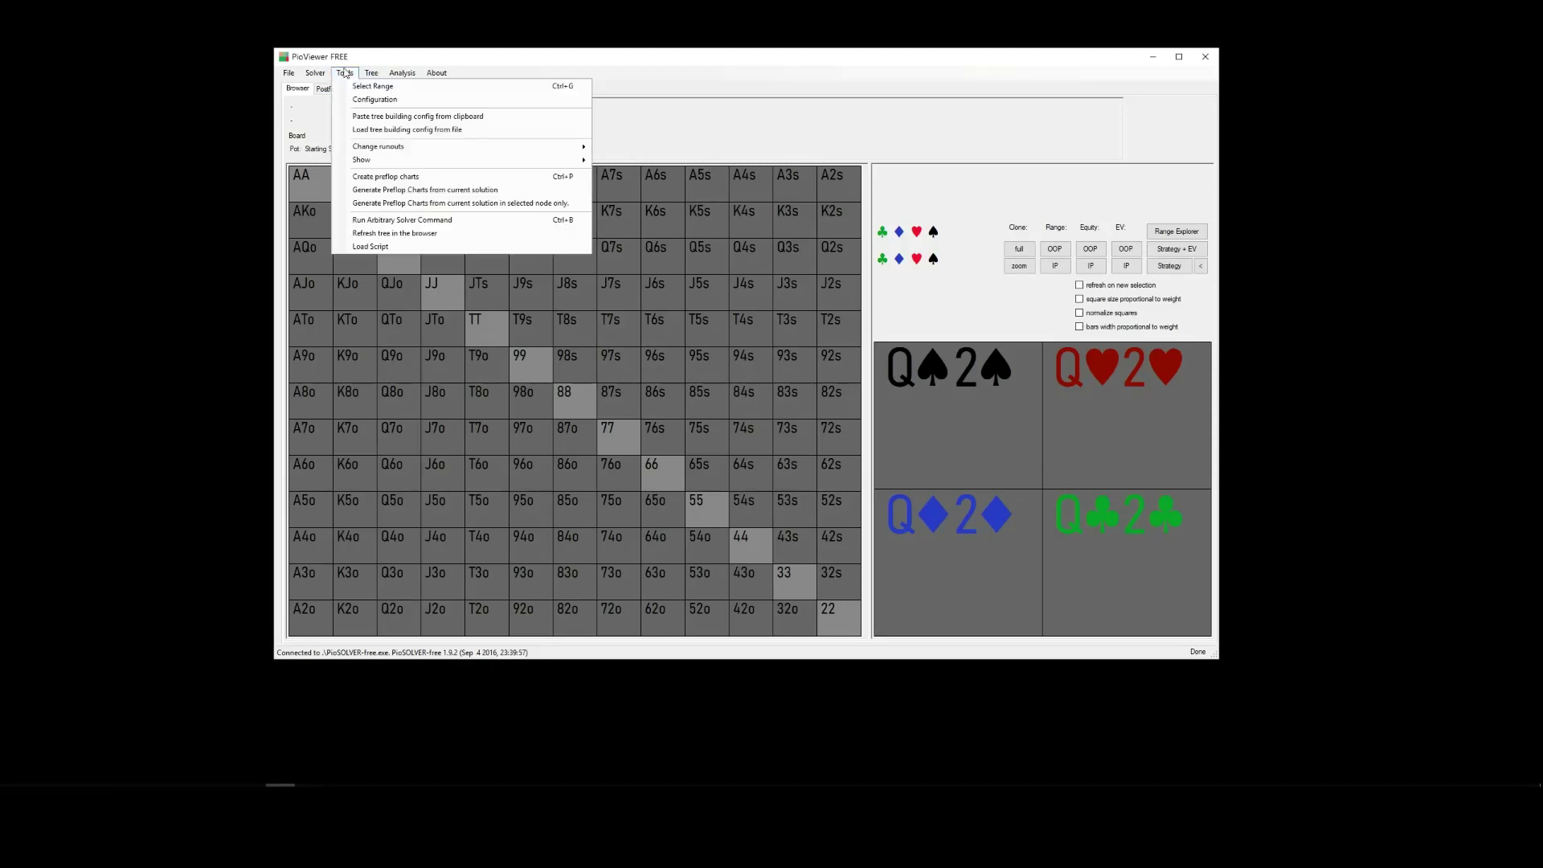
click(378, 177)
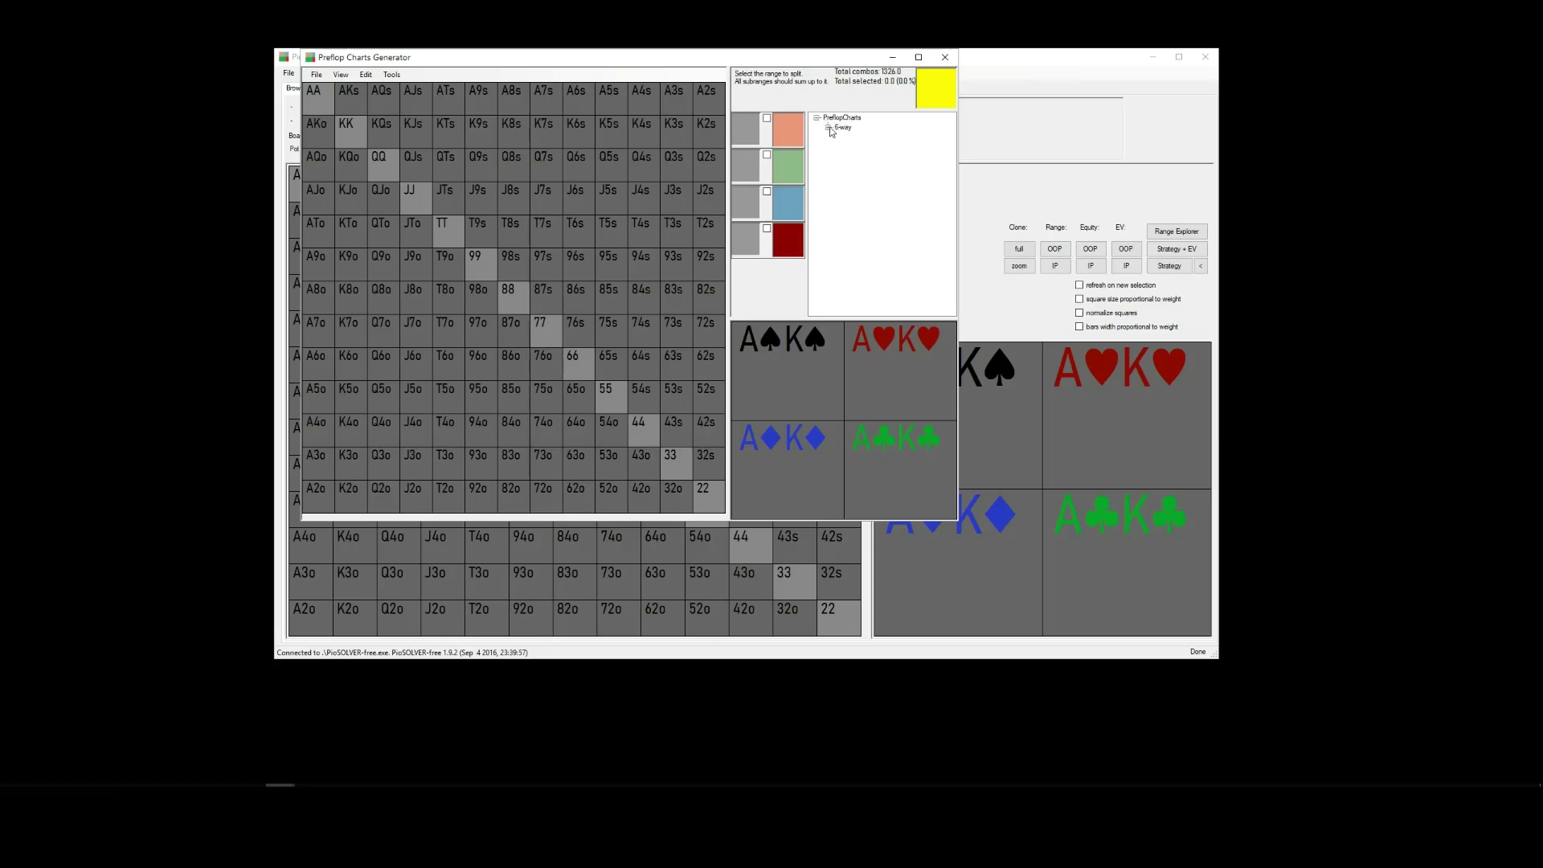
Step: Expand 6-way > 100bb > BTN and load the UTG_2.5bb_BTN_strategy chart
click(830, 129)
click(840, 138)
click(850, 156)
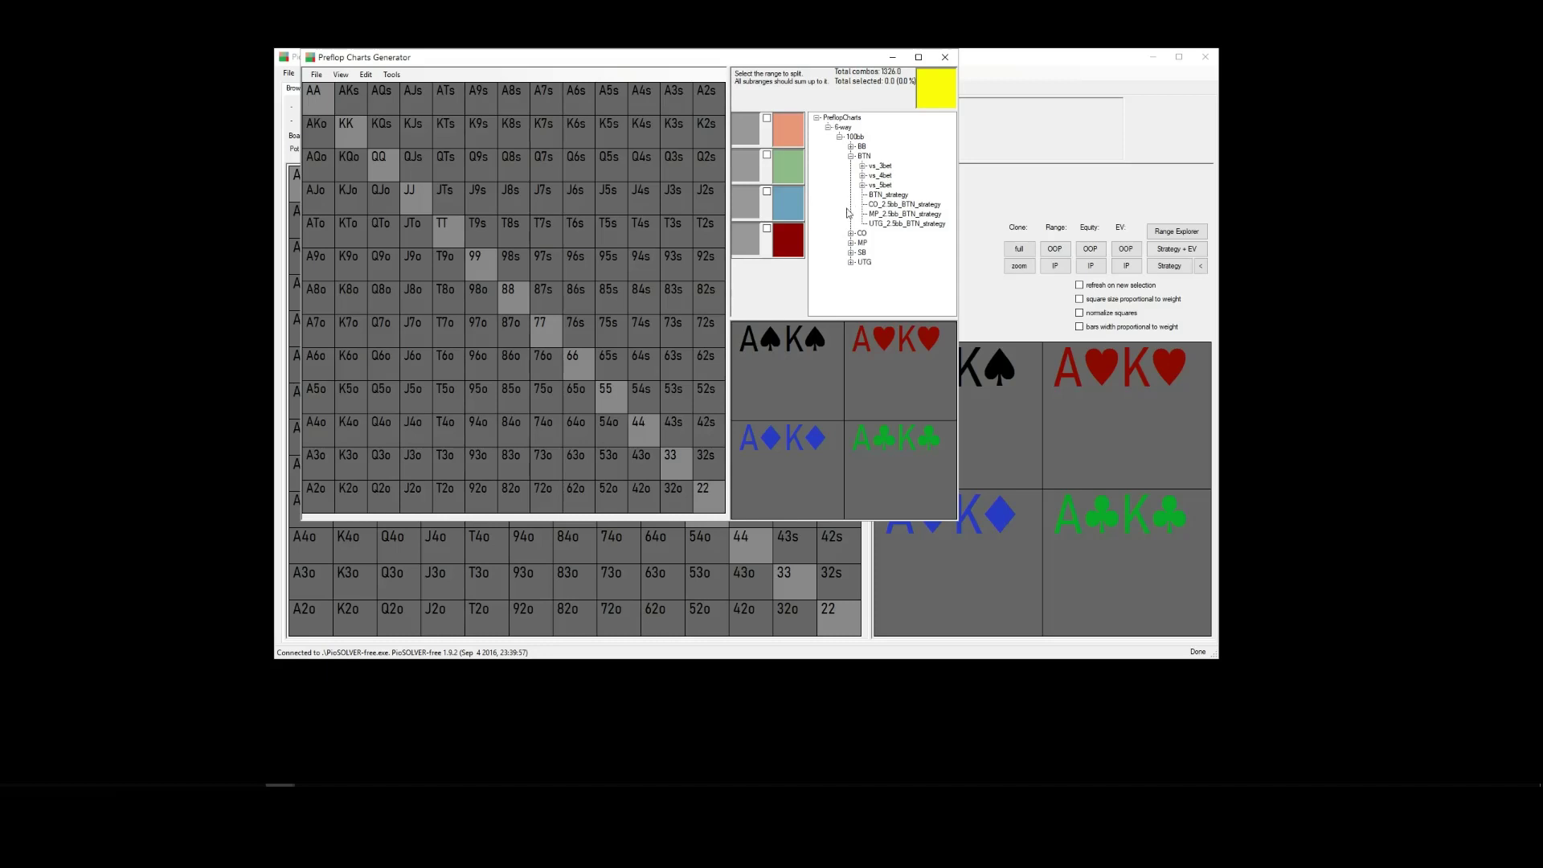
click(899, 227)
double_click(897, 224)
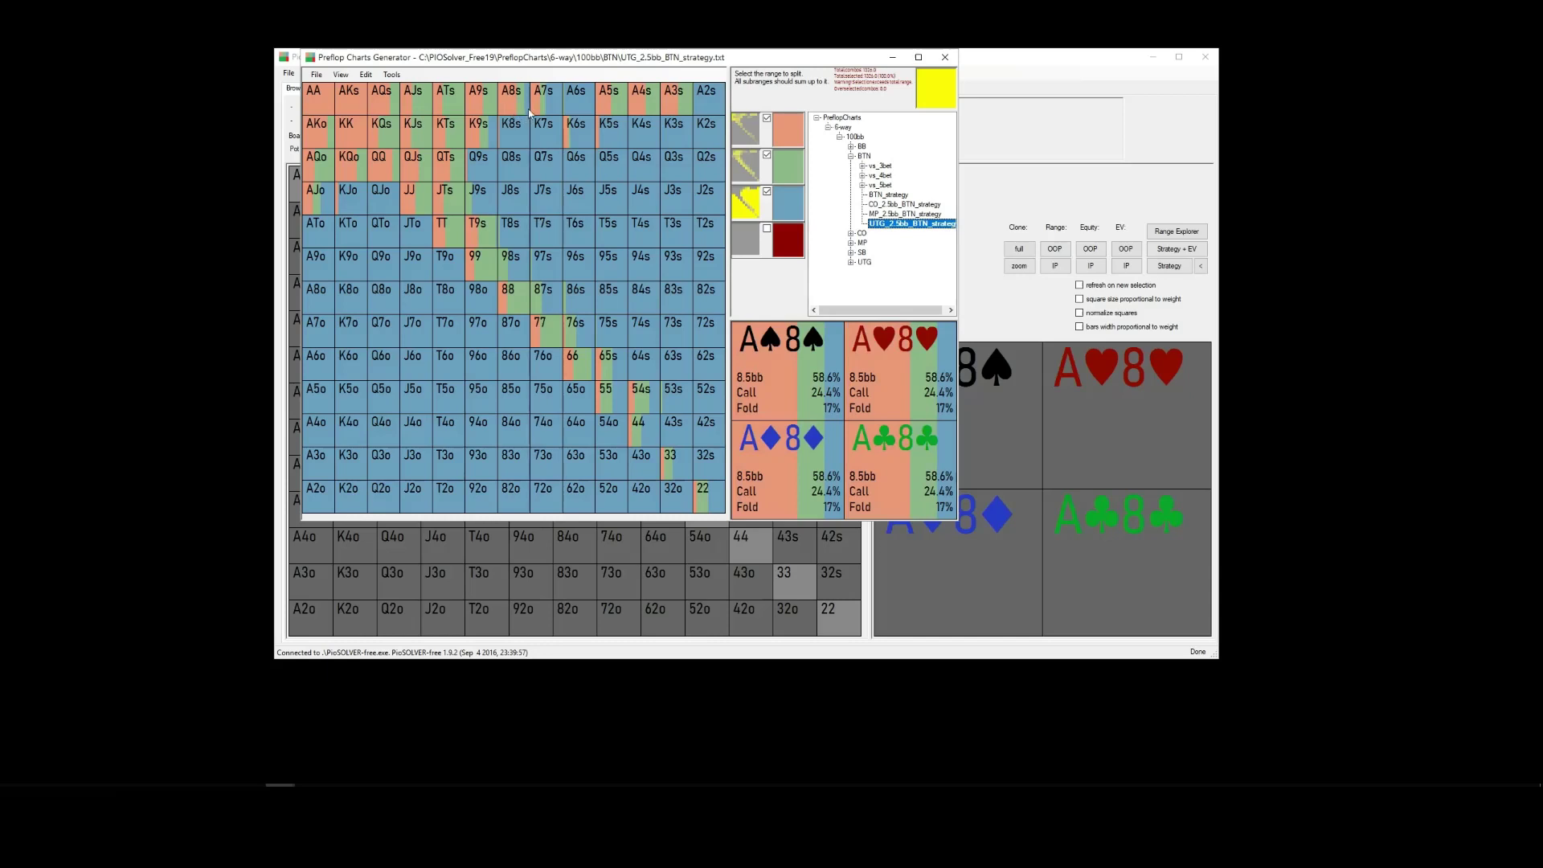
click(747, 135)
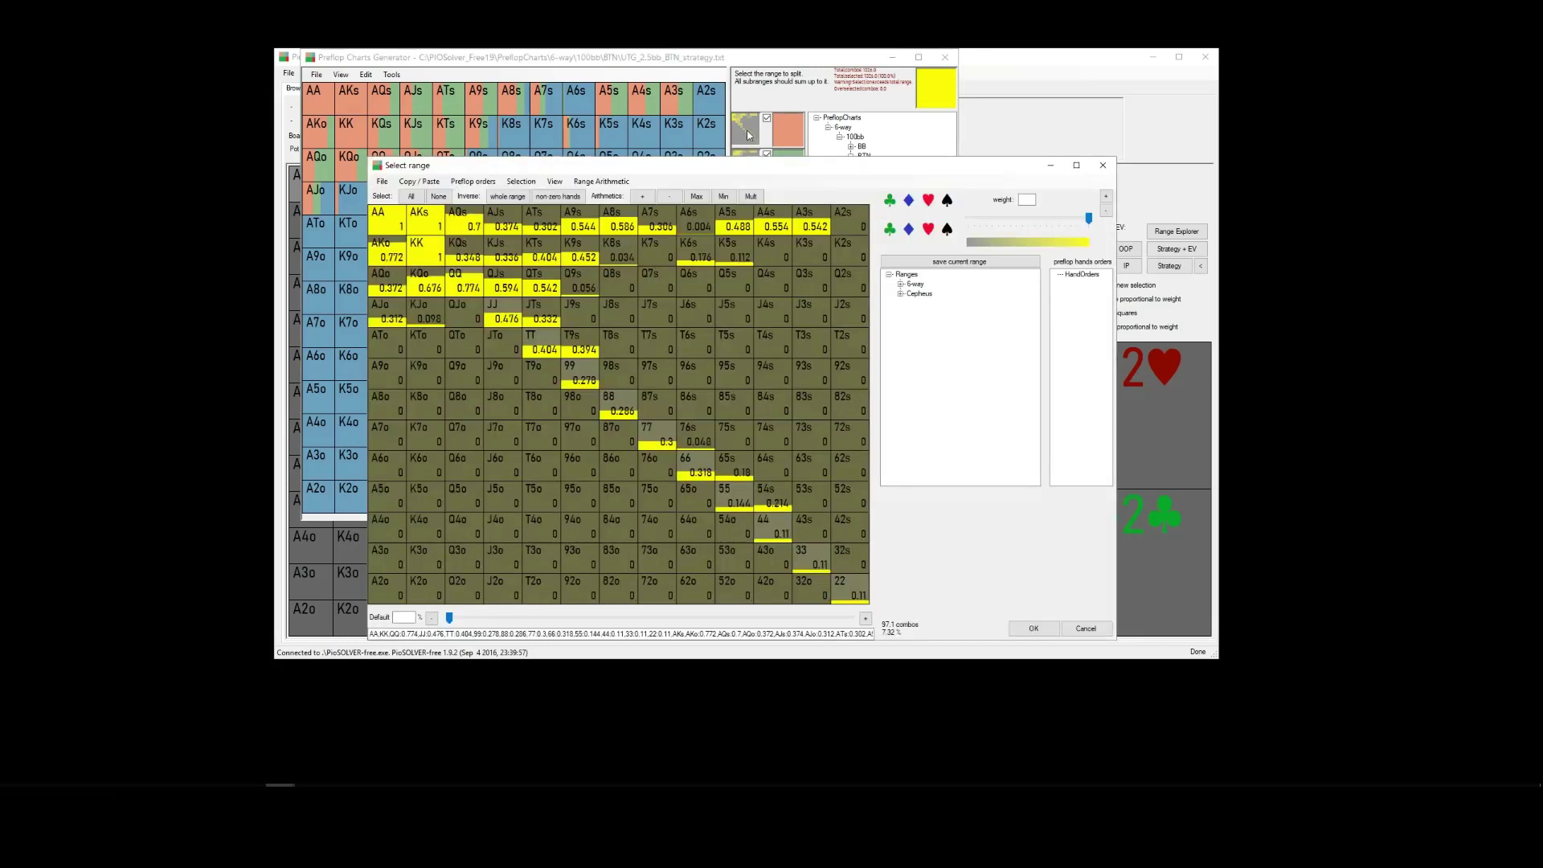
click(1102, 165)
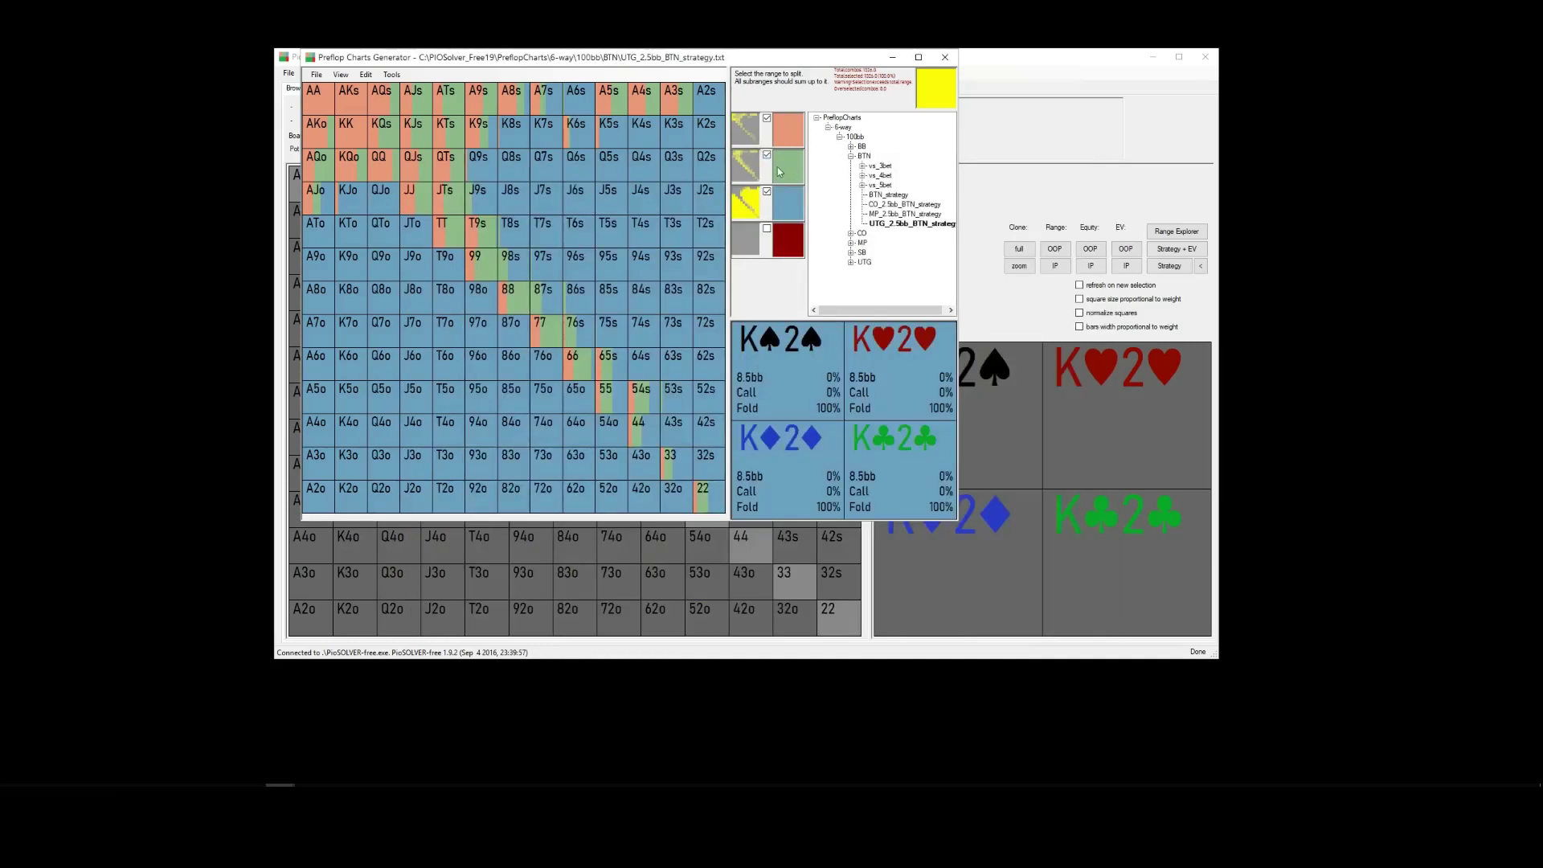
click(749, 168)
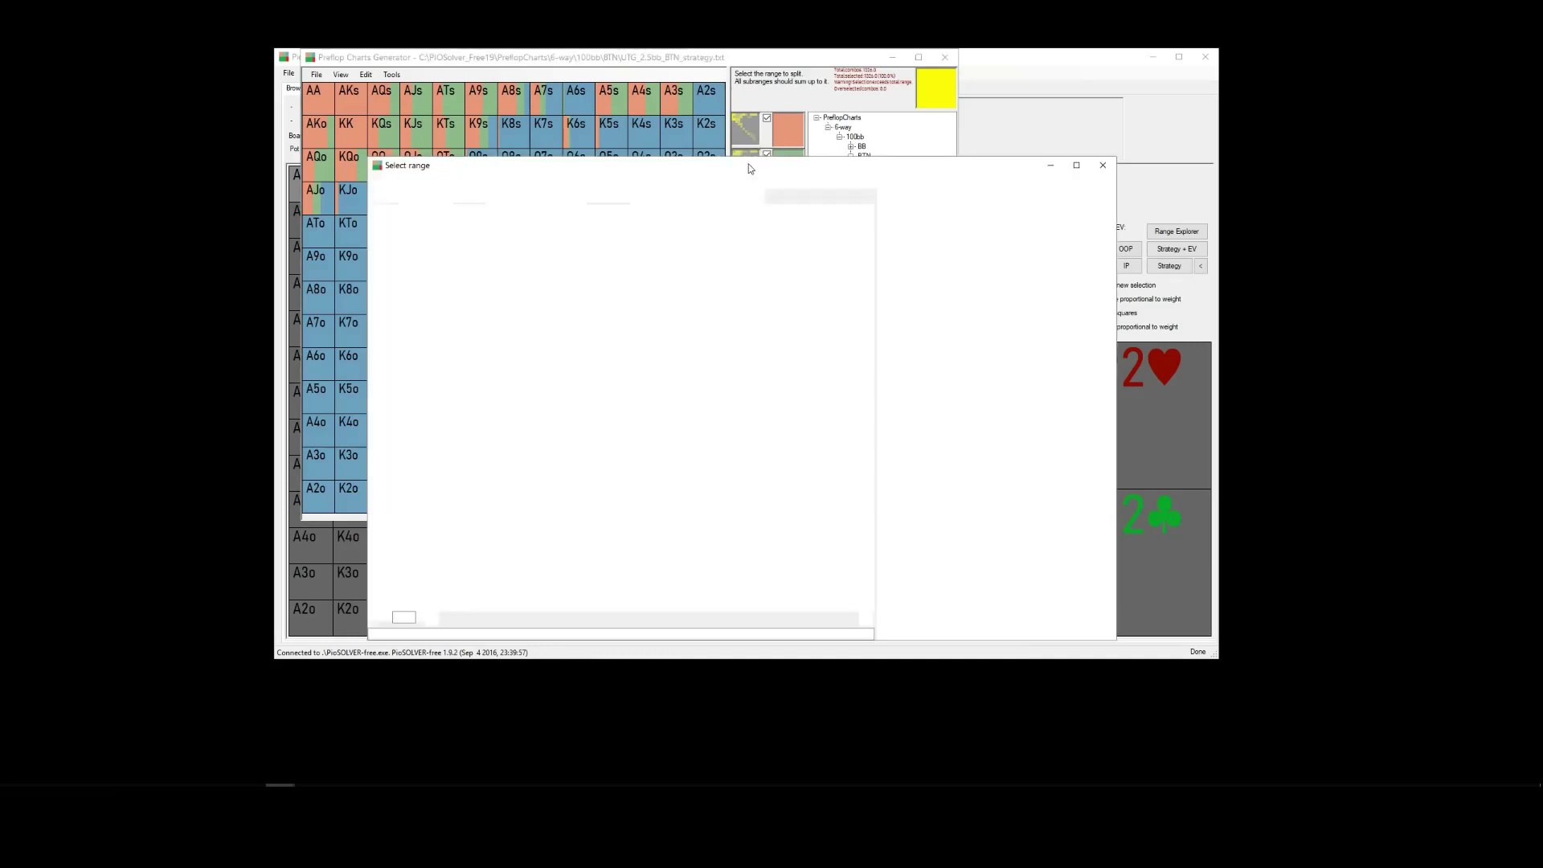
click(1103, 165)
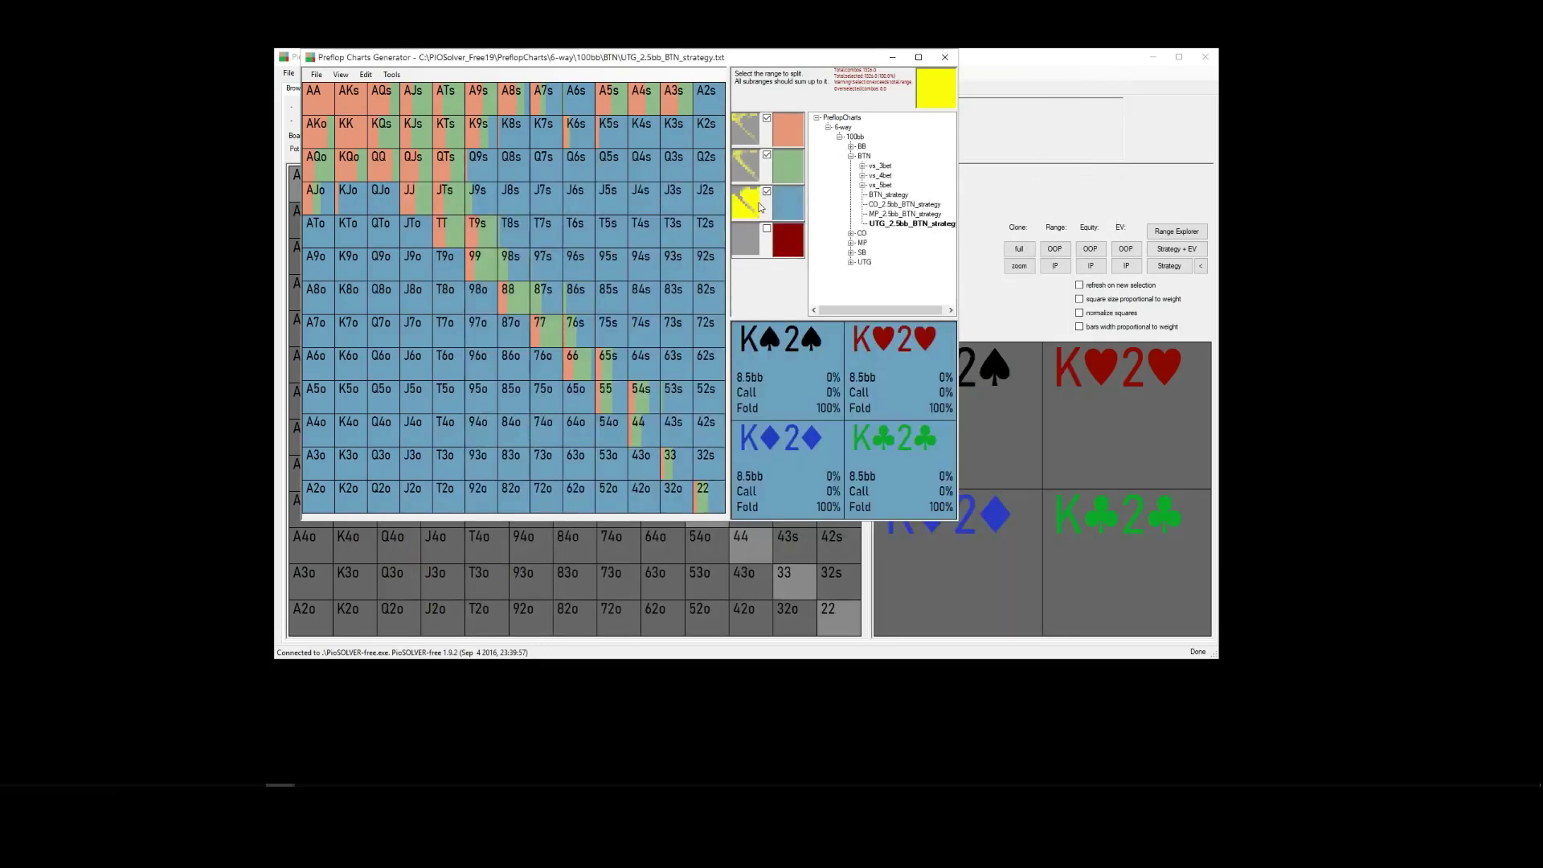
click(744, 130)
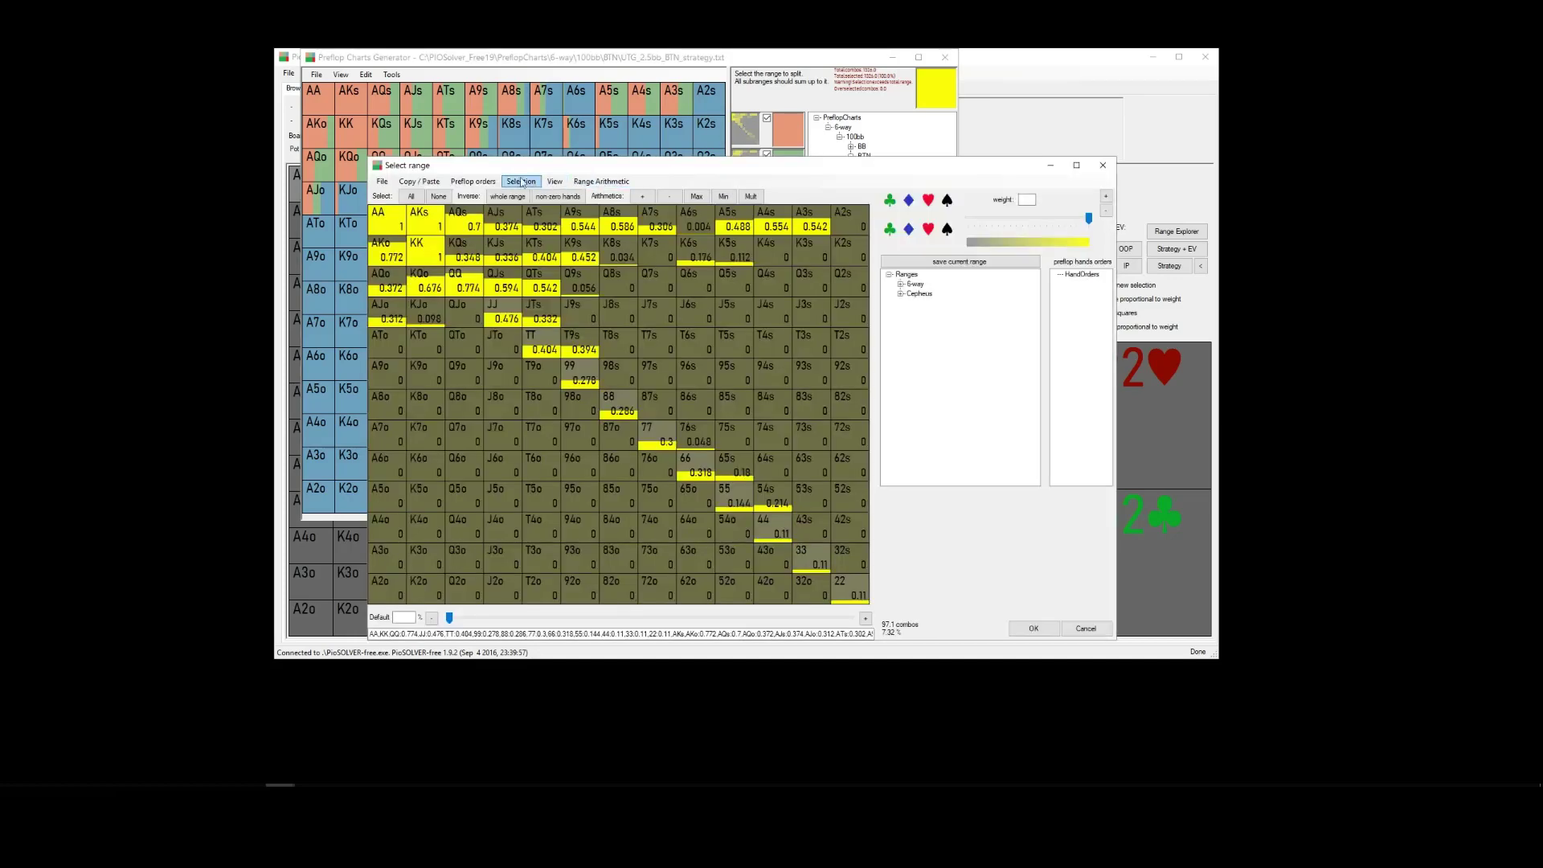
click(1102, 167)
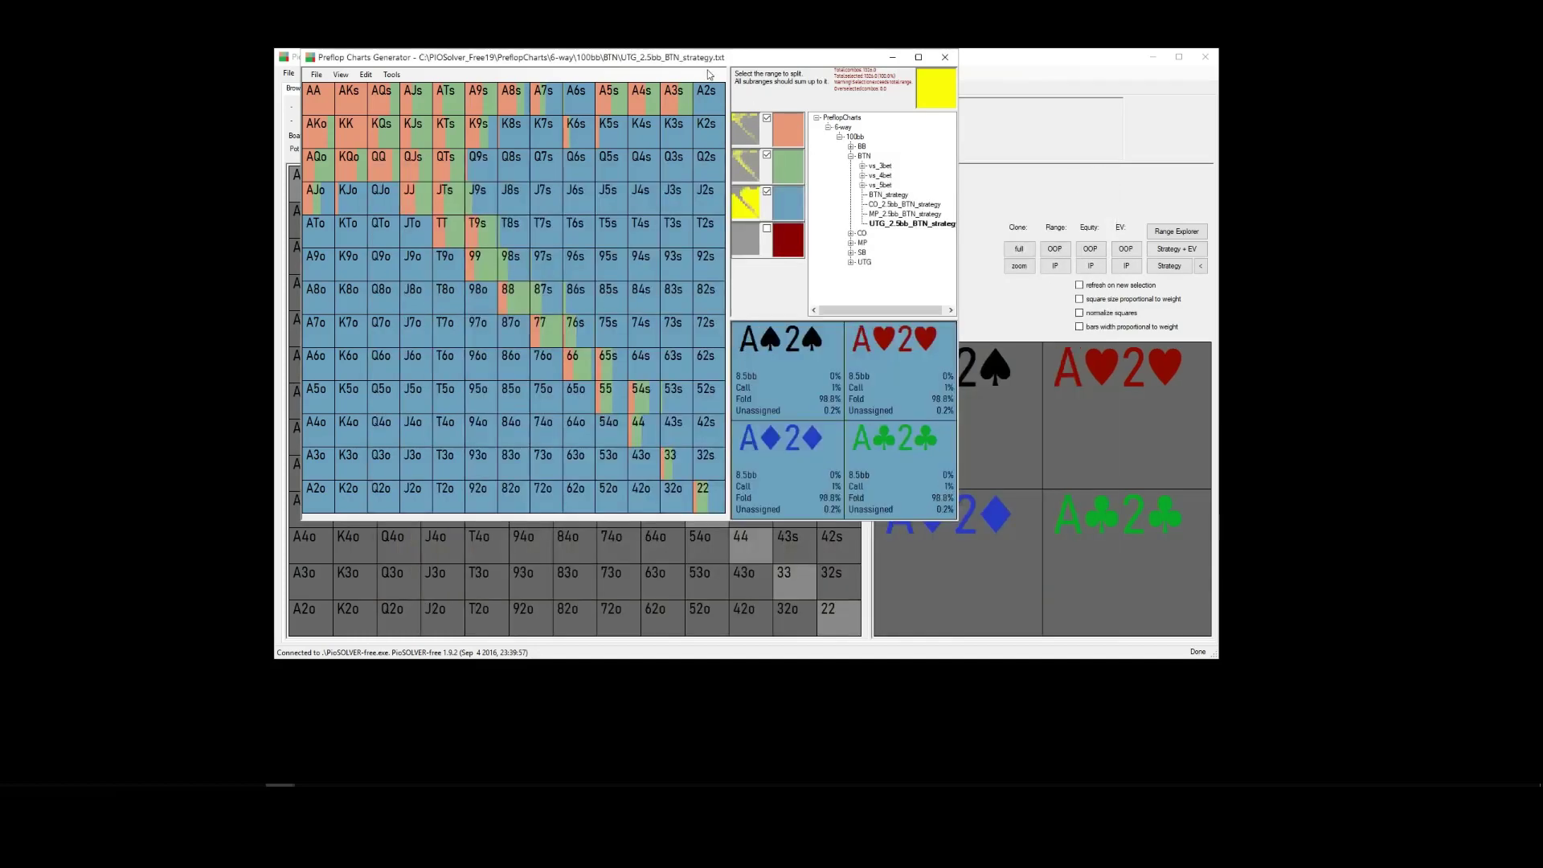